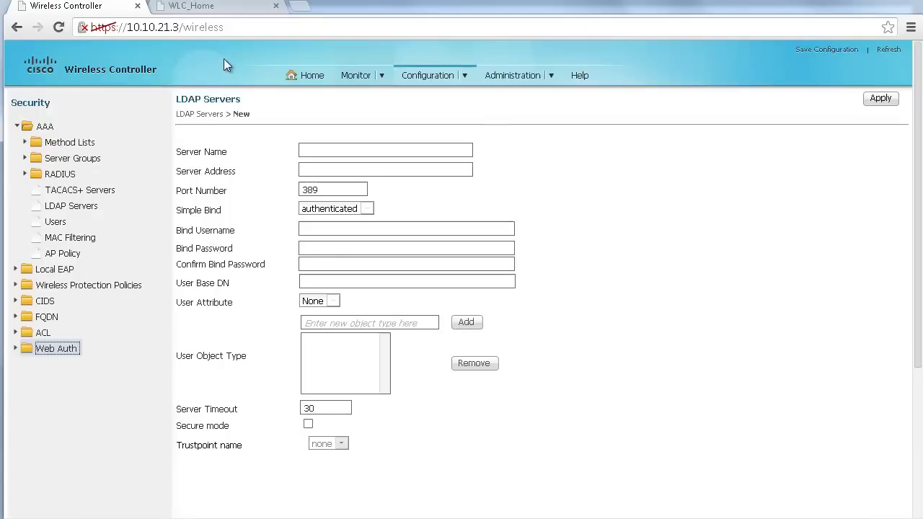
Bring up controller 172.29.129.10's blank New LDAP Server form and step through its empty fields
click(215, 12)
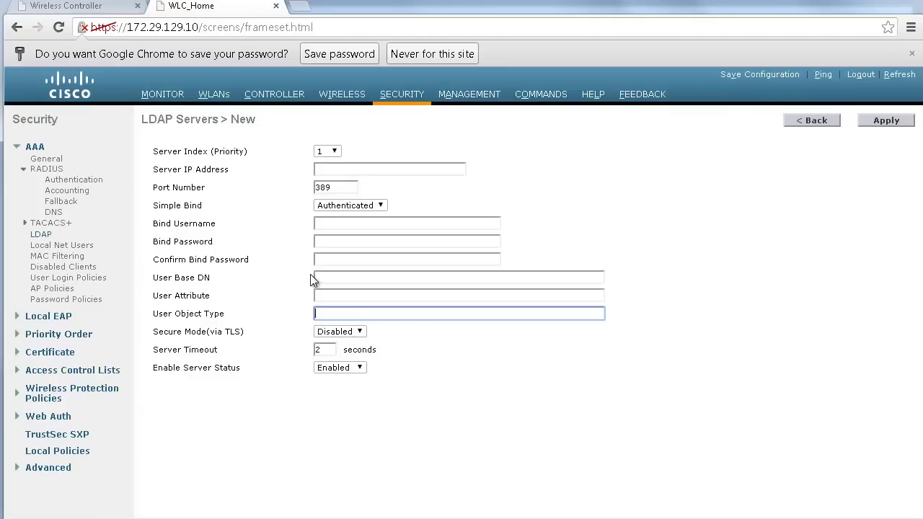
click(346, 226)
click(351, 246)
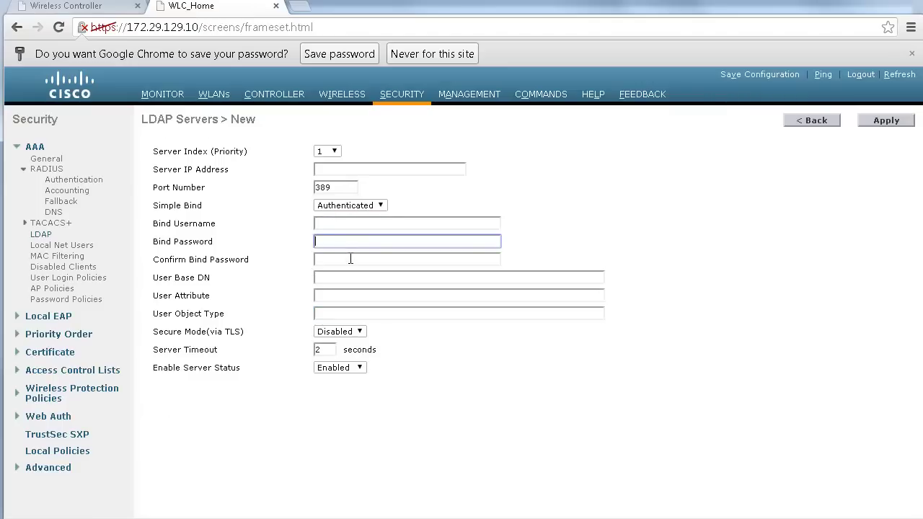
click(350, 259)
click(350, 277)
click(351, 296)
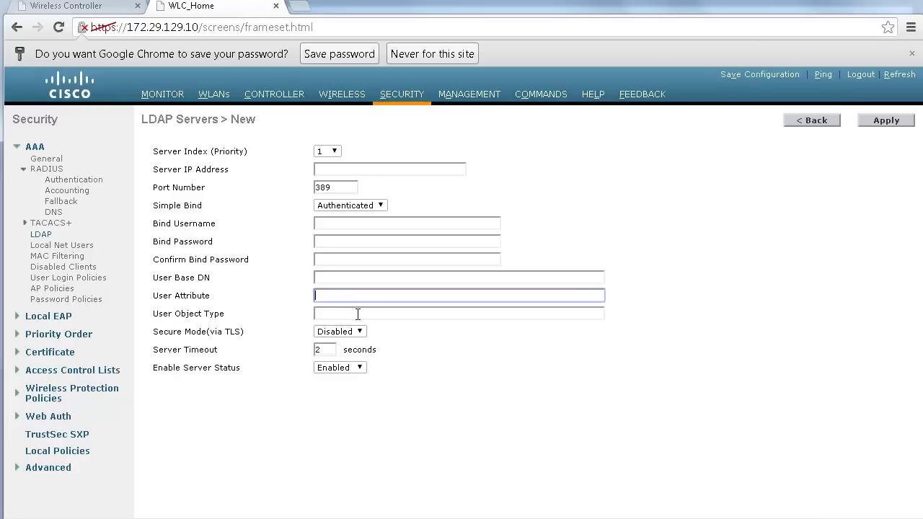
click(358, 314)
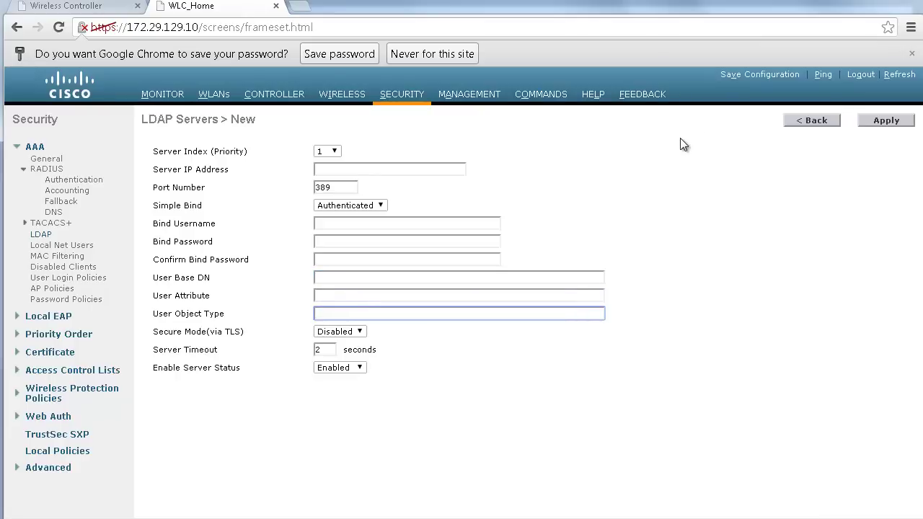
Switch Simple Bind to Anonymous, then back to Authenticated
click(385, 208)
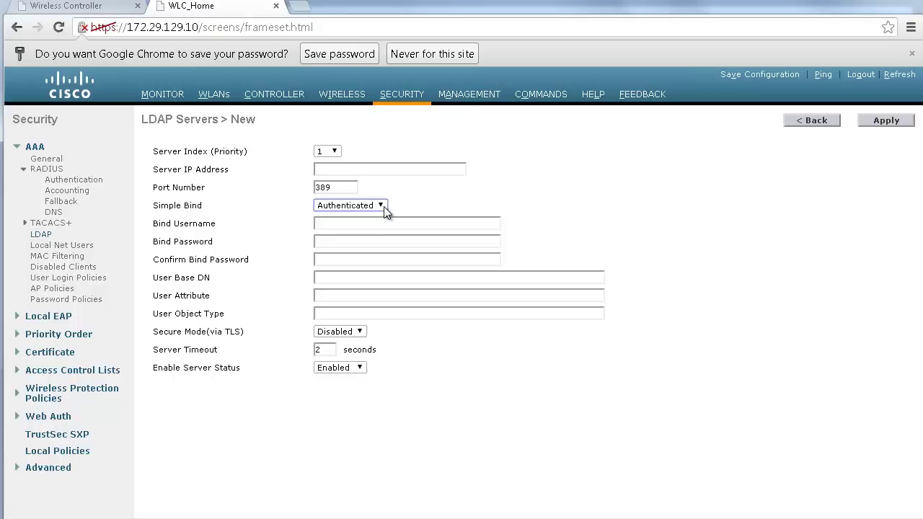
click(383, 206)
click(373, 216)
click(377, 207)
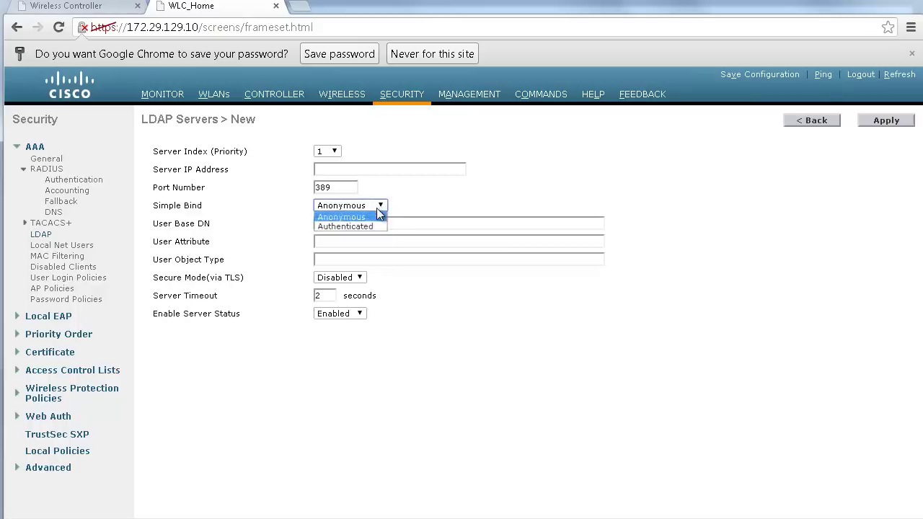
click(372, 225)
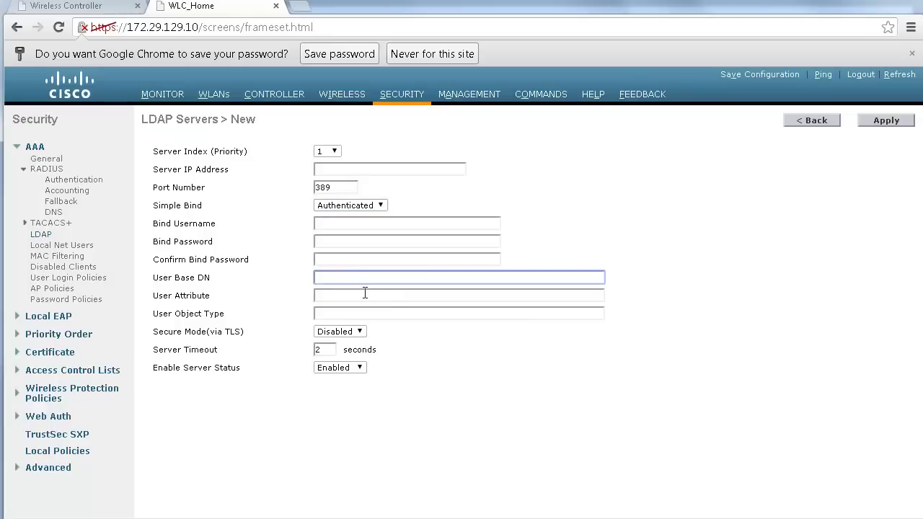
Step through the User Attribute, User Base DN, Bind Username and Bind Password fields
click(365, 295)
click(360, 280)
click(360, 293)
click(339, 225)
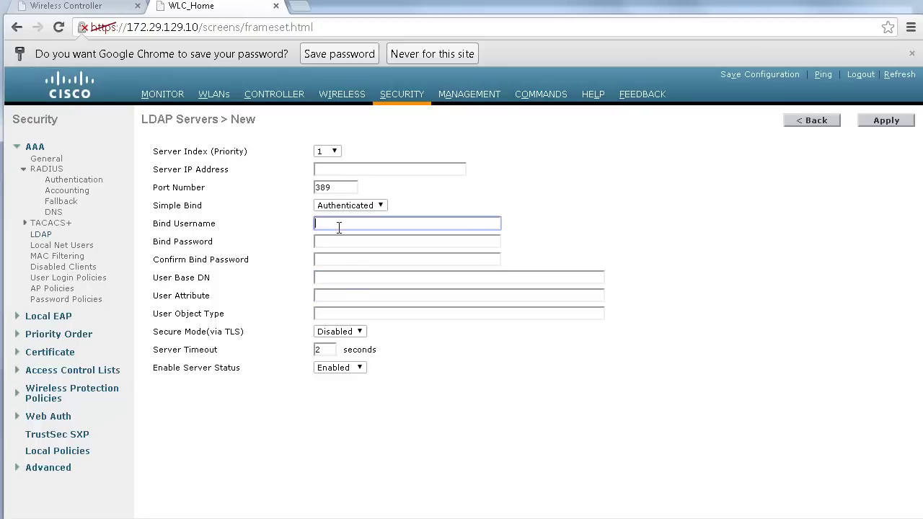
click(339, 244)
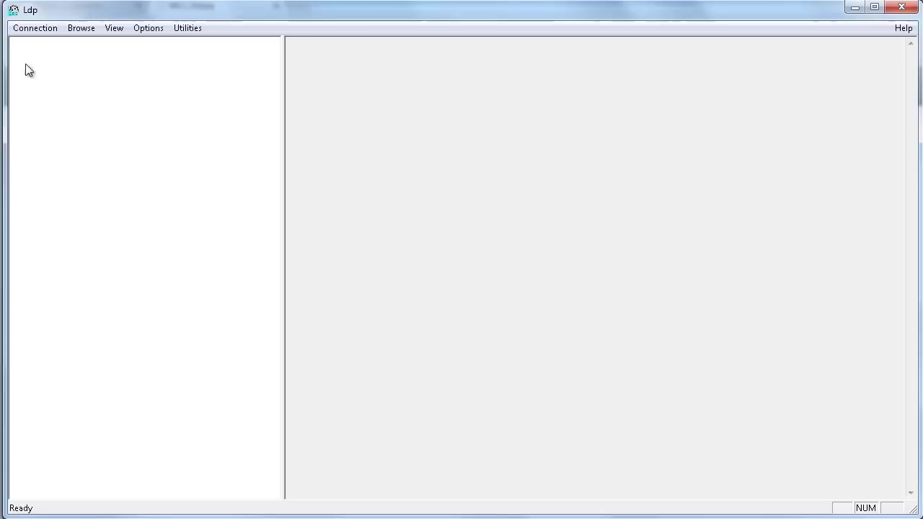
Connect Ldp to 172.31.255.155 on port 389 and select base DN DC=Example,DC=com
click(28, 32)
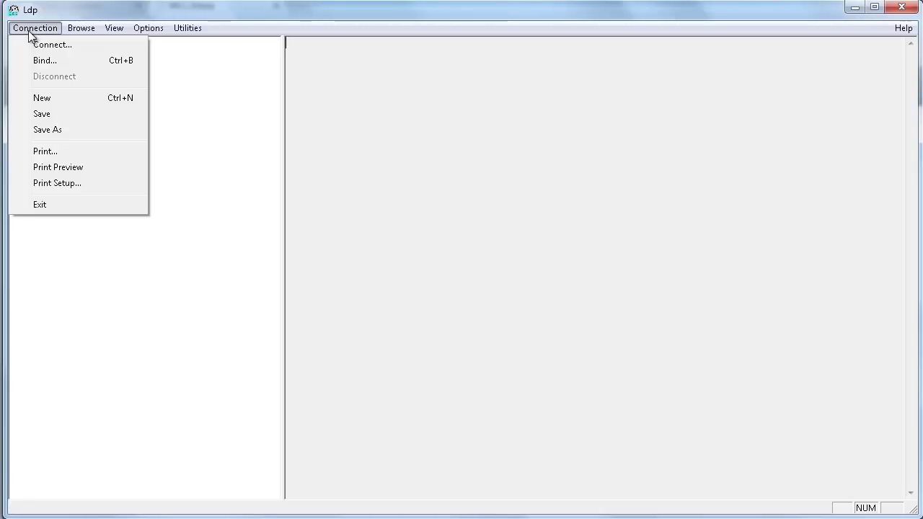
click(36, 44)
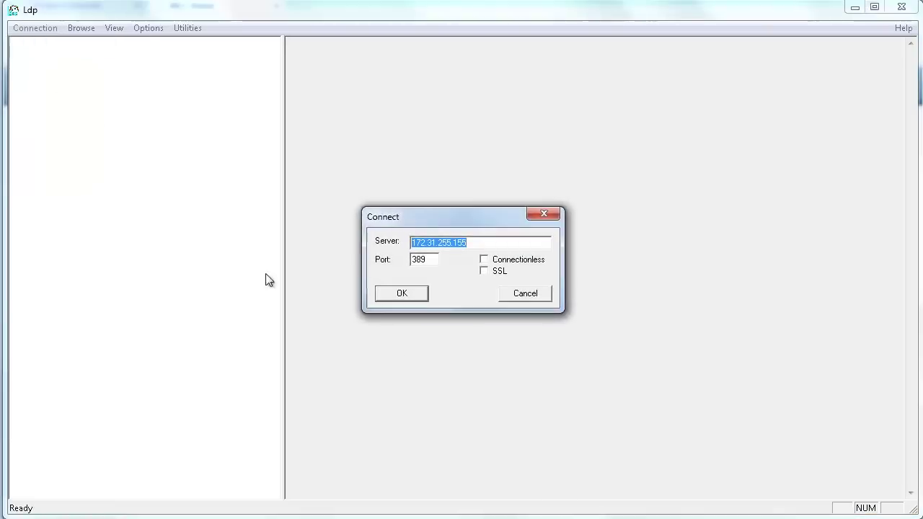
click(482, 243)
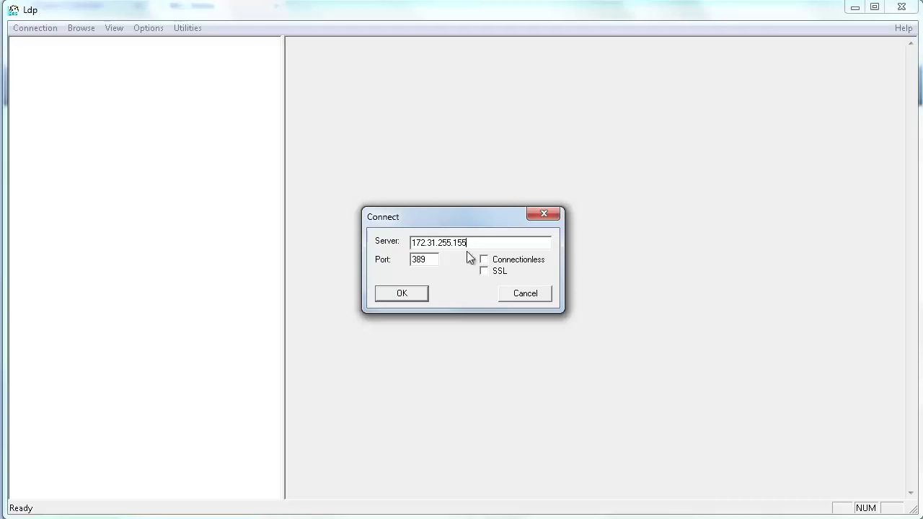
double_click(457, 243)
click(433, 261)
click(422, 294)
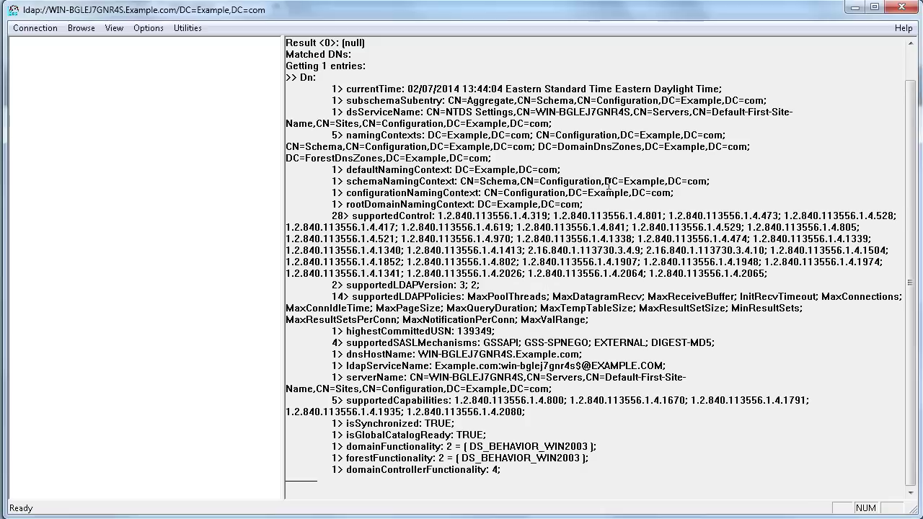
drag(606, 181, 712, 181)
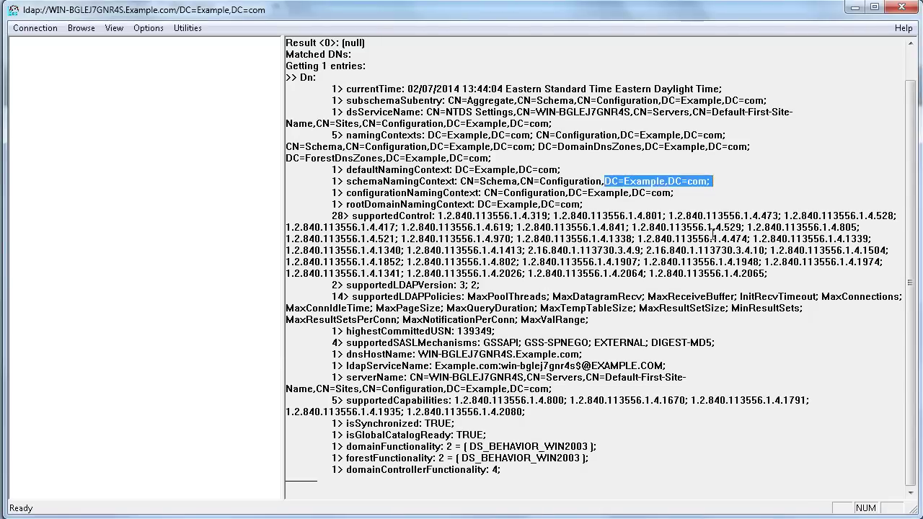
key(shift+Left)
key(ctrl+c)
Load the tree at DC=Example,DC=com and expand it, which returns a bind-required Operations Error
click(110, 30)
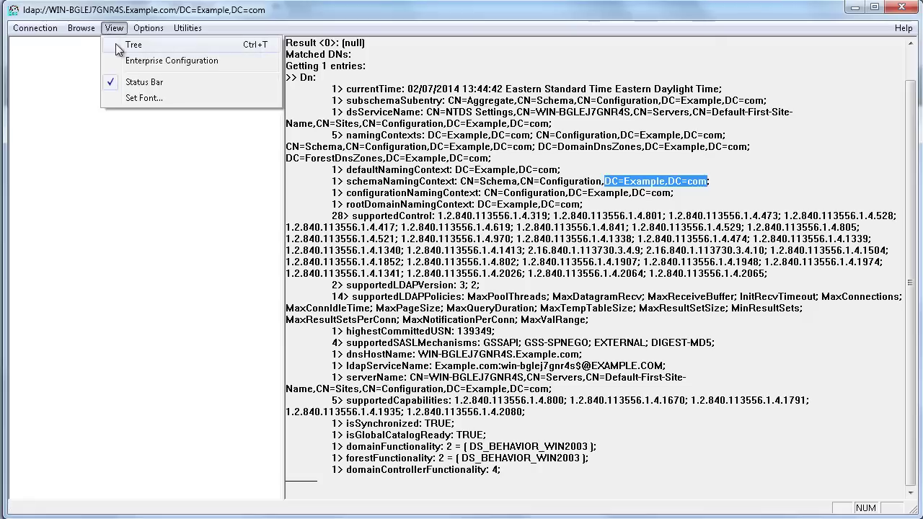
click(124, 45)
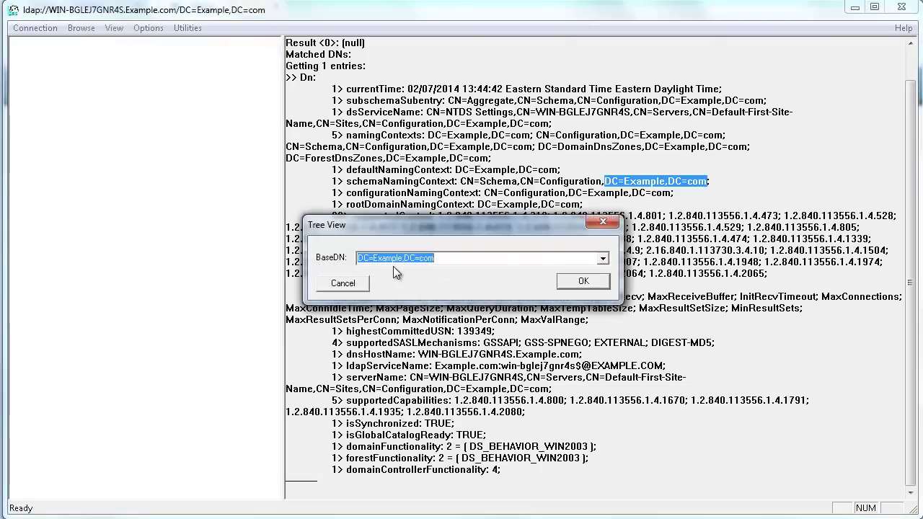
key(ctrl+v)
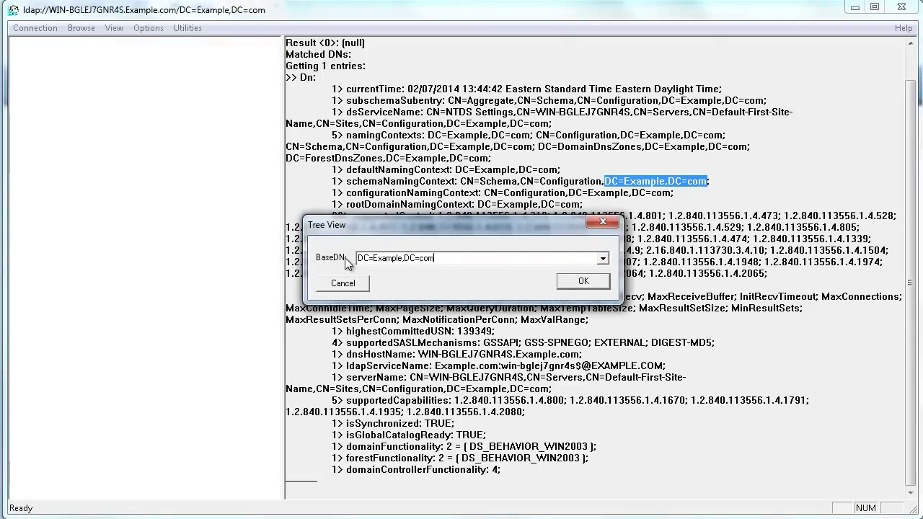
click(582, 282)
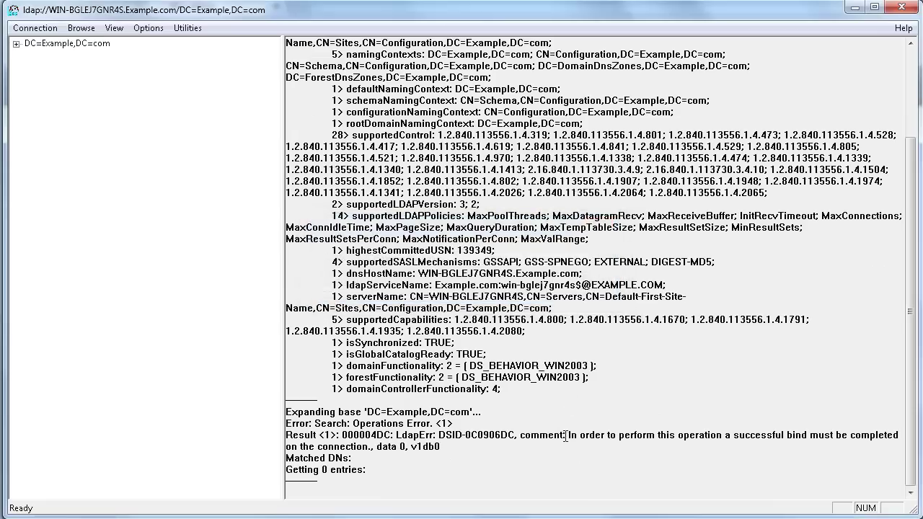
drag(566, 436, 897, 437)
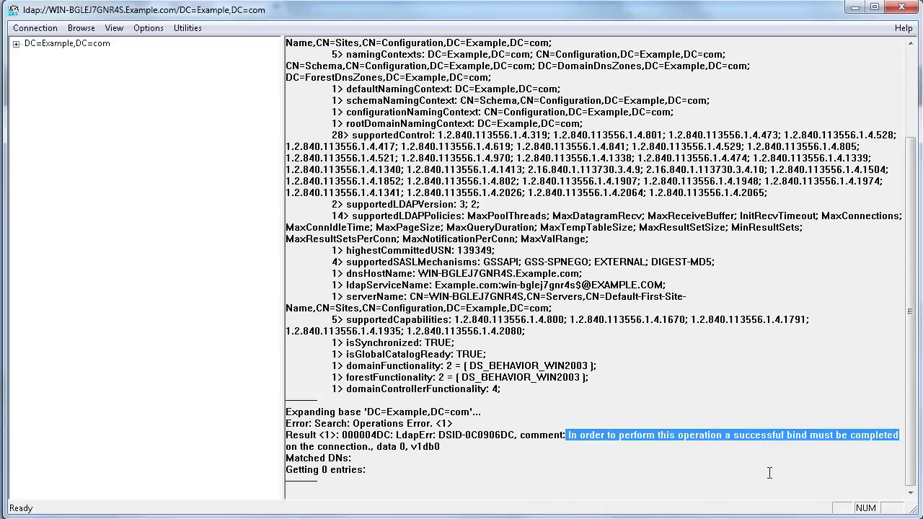
click(17, 44)
click(67, 58)
click(34, 29)
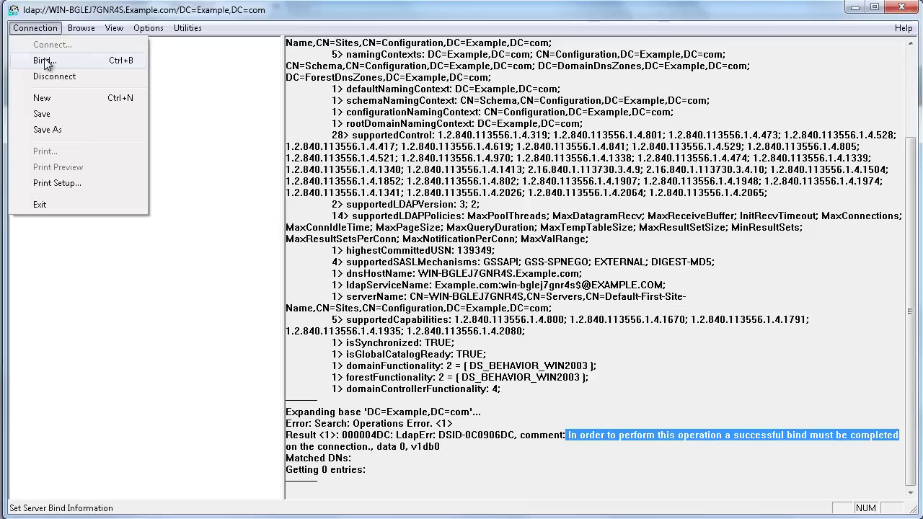
Bind to the directory with the example.com domain credentials
click(44, 61)
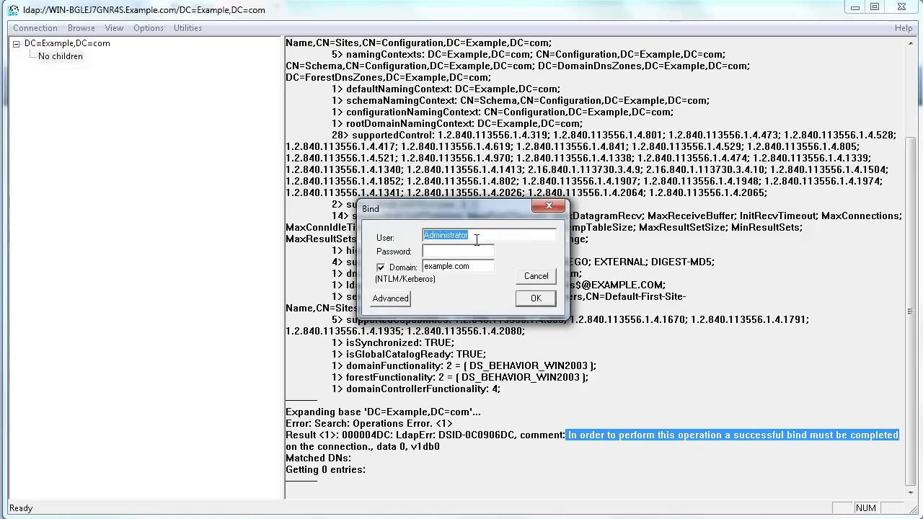
click(477, 240)
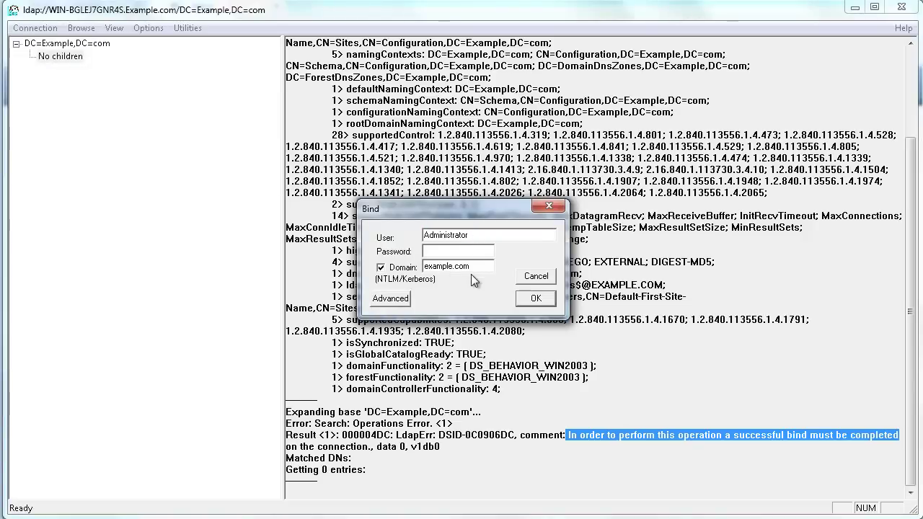
drag(471, 267, 423, 268)
click(437, 254)
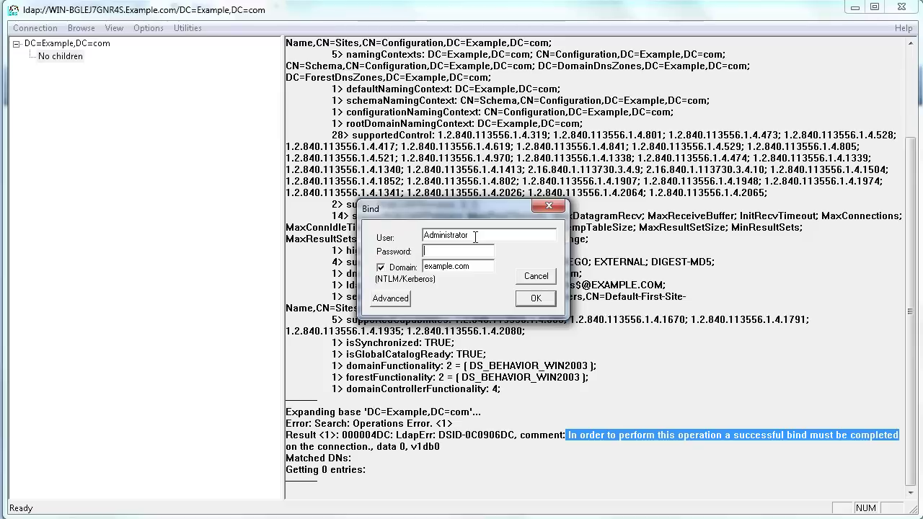
key(Return)
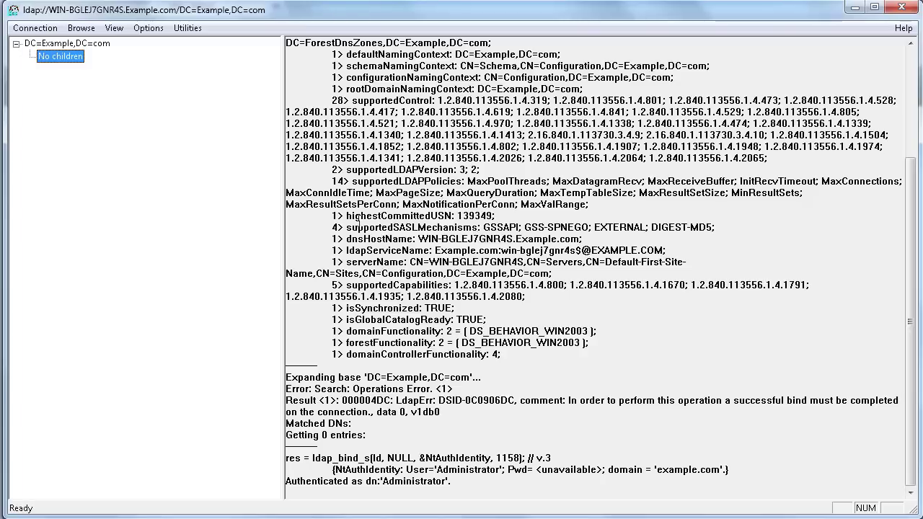
Reload the DC=Example,DC=com tree, expand the root and browse its child containers
click(114, 28)
click(137, 46)
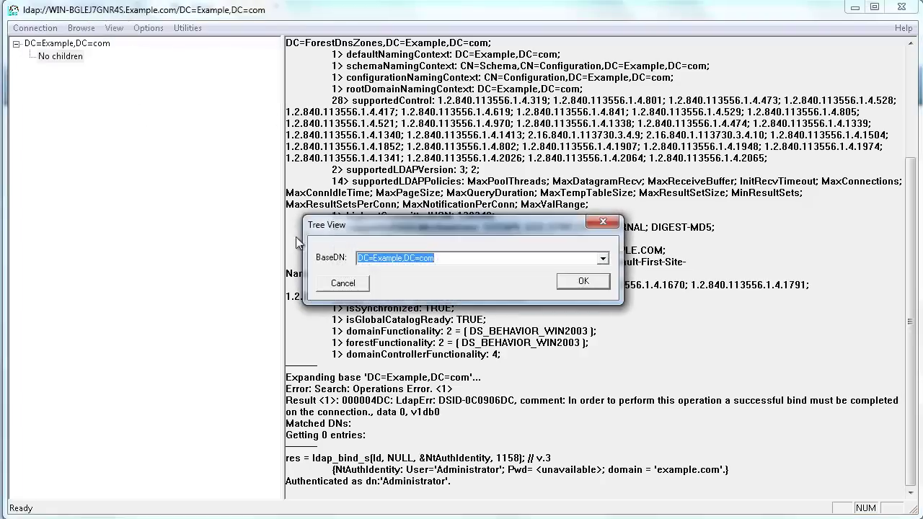
click(589, 281)
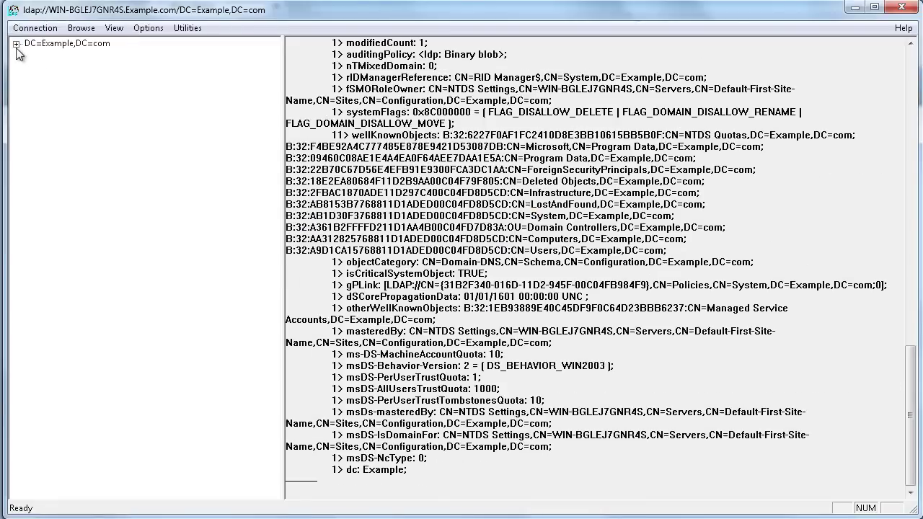
click(16, 44)
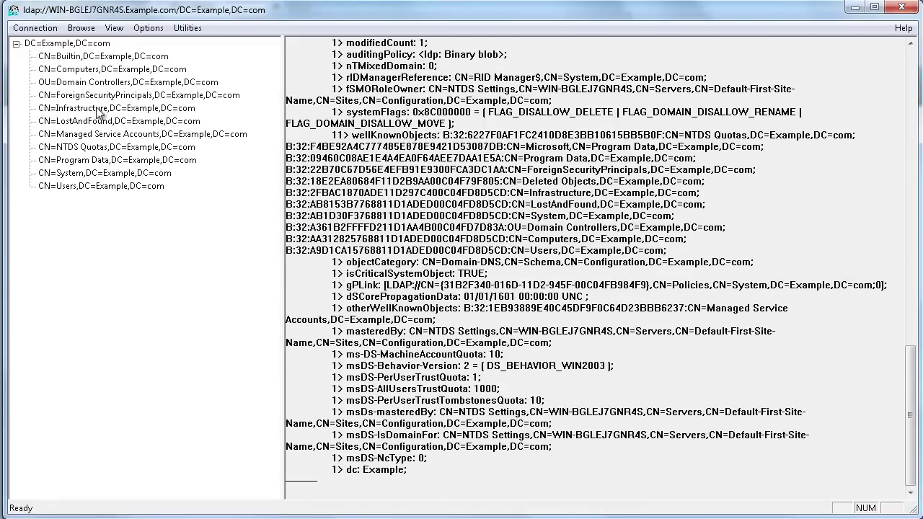
click(114, 70)
click(117, 83)
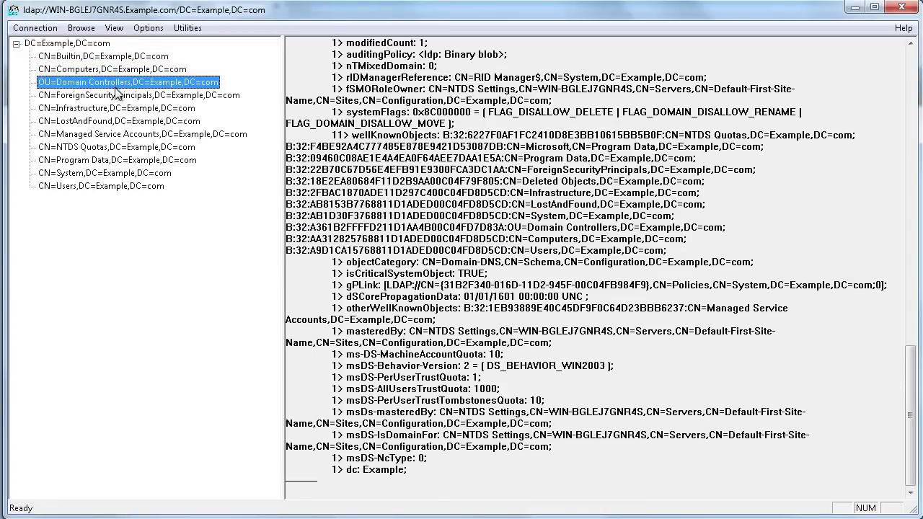
click(116, 96)
click(115, 108)
click(116, 122)
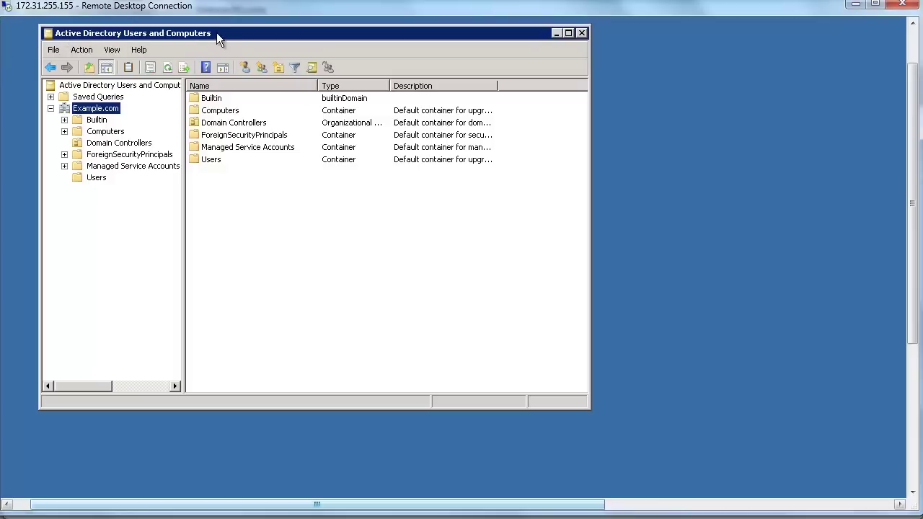
Create an organizational unit named LDAP under Example.com
right_click(99, 108)
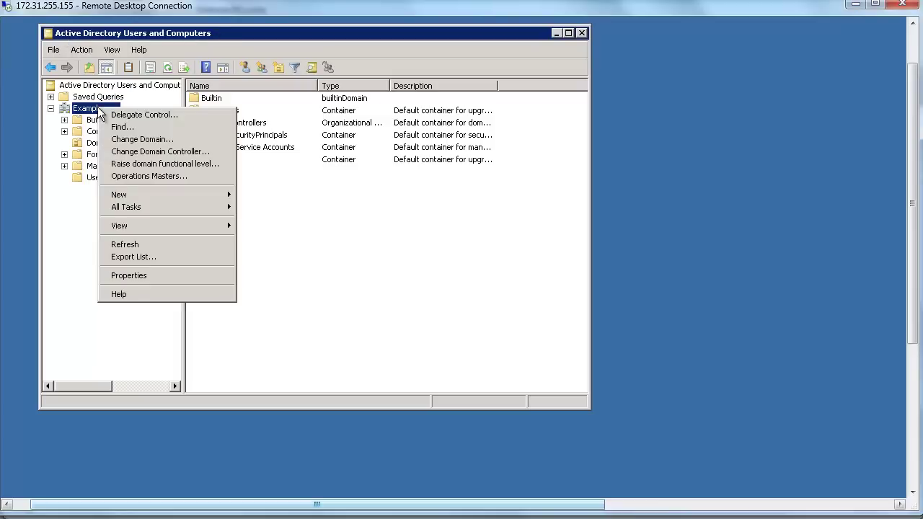
mouse_move(141, 195)
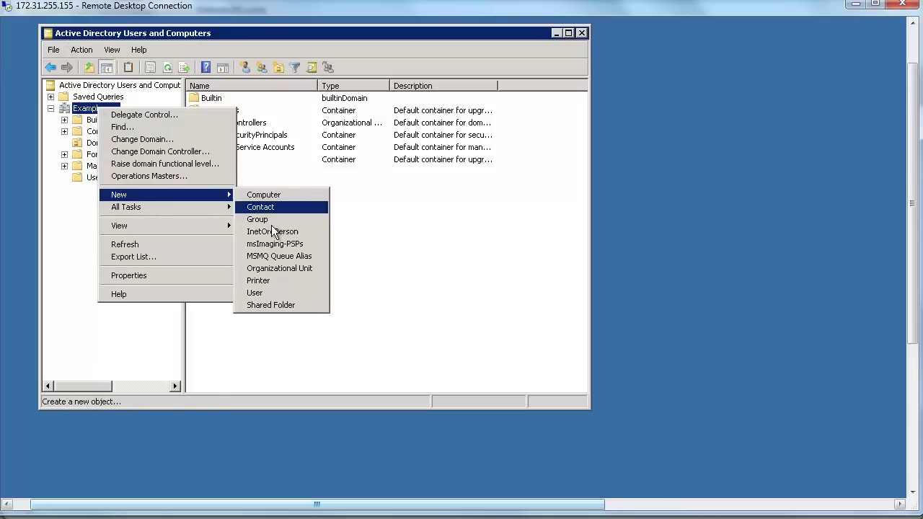
click(283, 271)
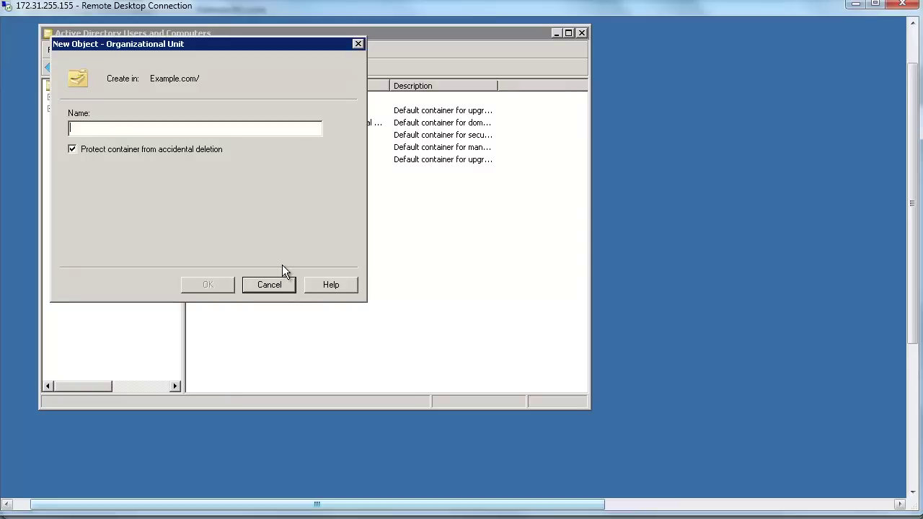
text(LDAP)
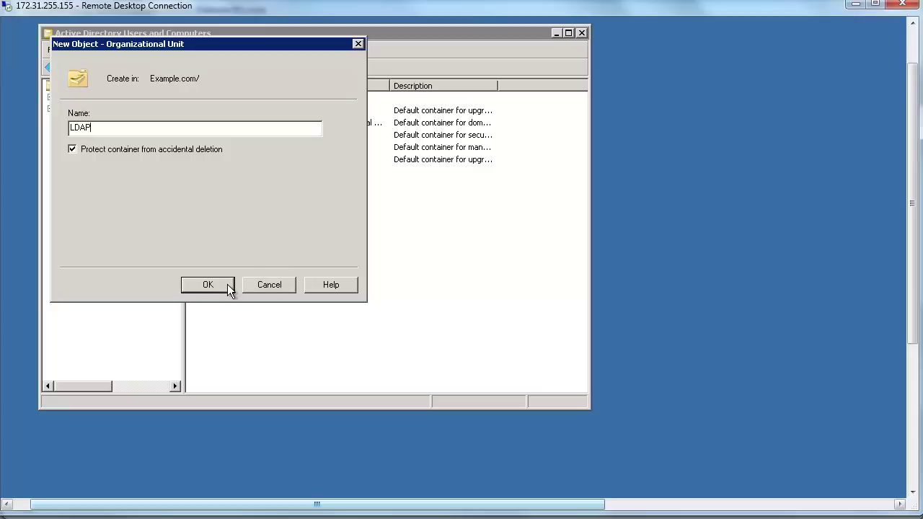
click(227, 284)
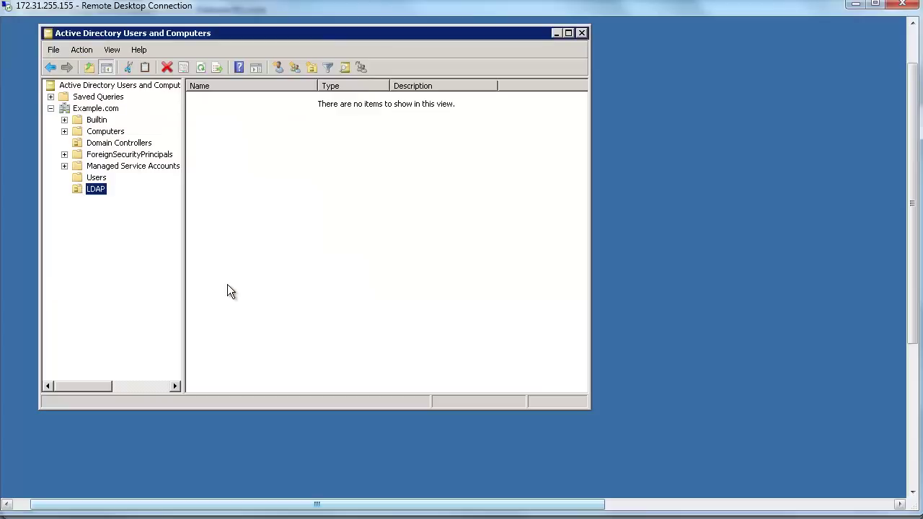
Add user Cisco11 in the LDAP OU with a password that never expires
right_click(277, 204)
mouse_move(315, 254)
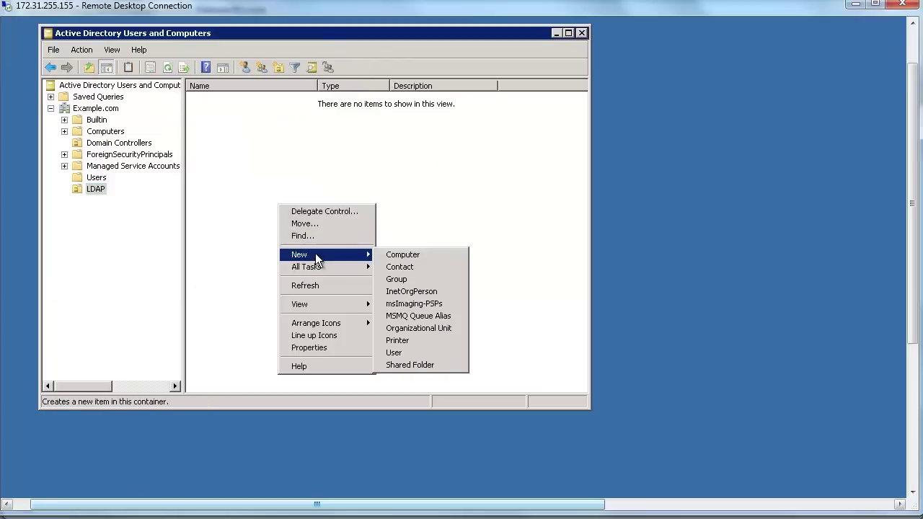
click(421, 353)
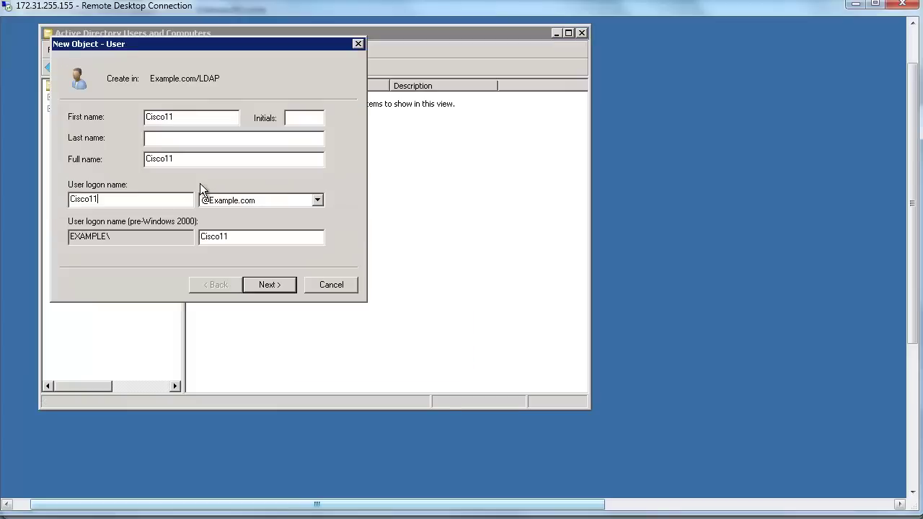
click(281, 289)
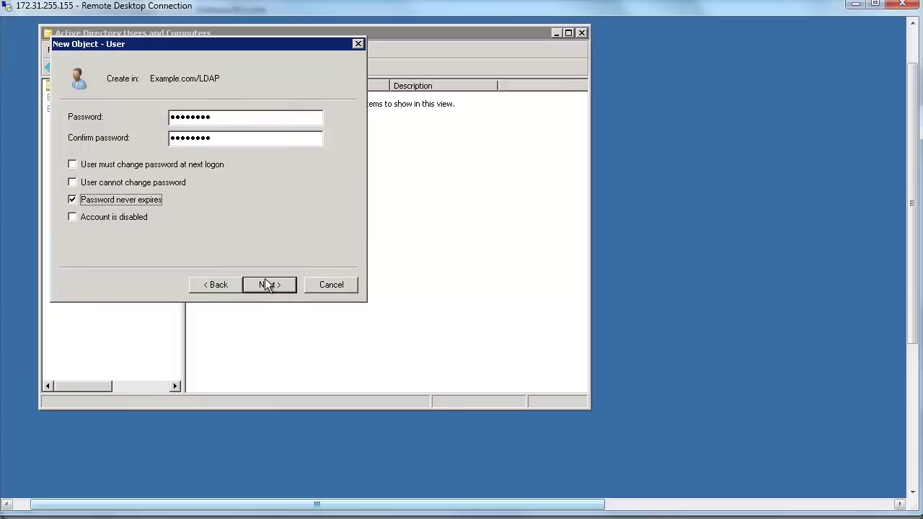
click(267, 285)
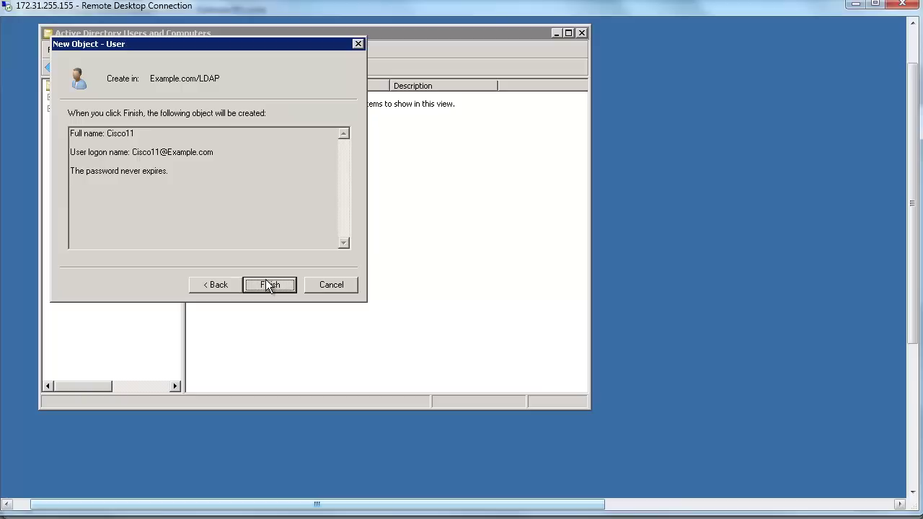
click(267, 285)
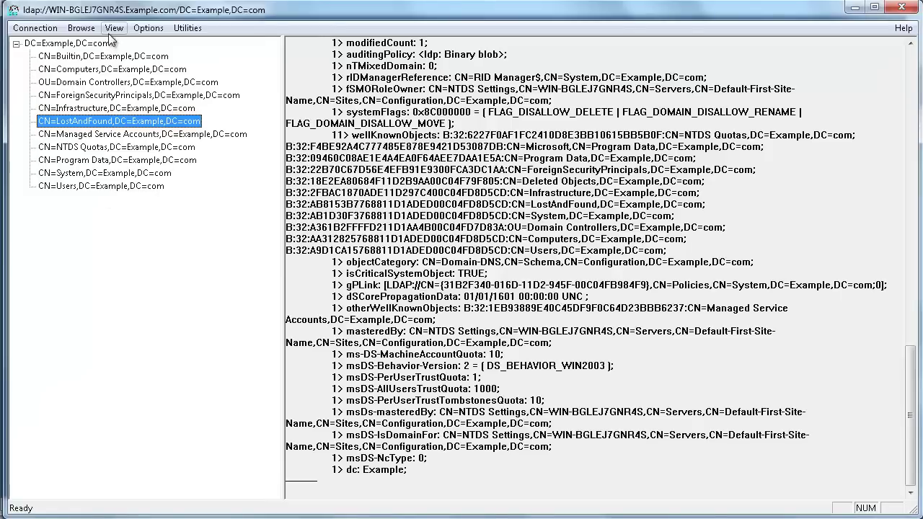
Reload the DC=Example,DC=com tree and expand OU=LDAP to show its attributes
click(110, 29)
click(117, 41)
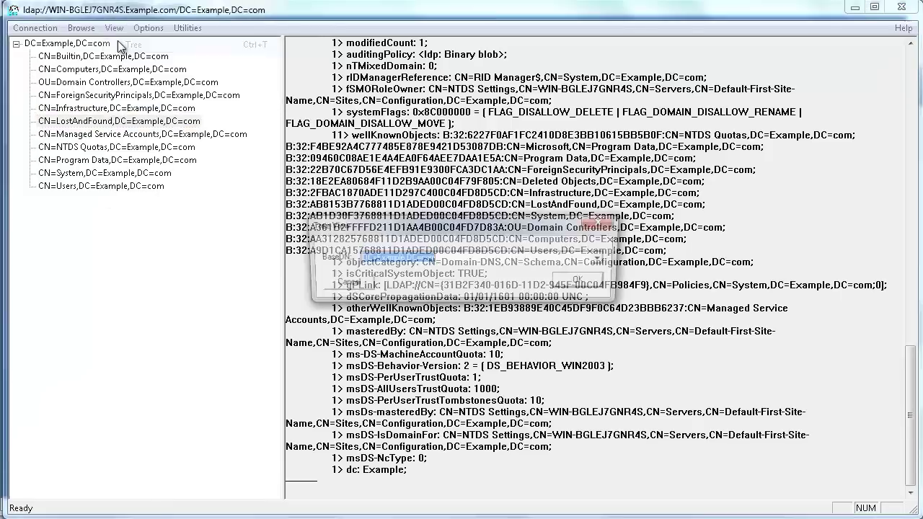
click(586, 283)
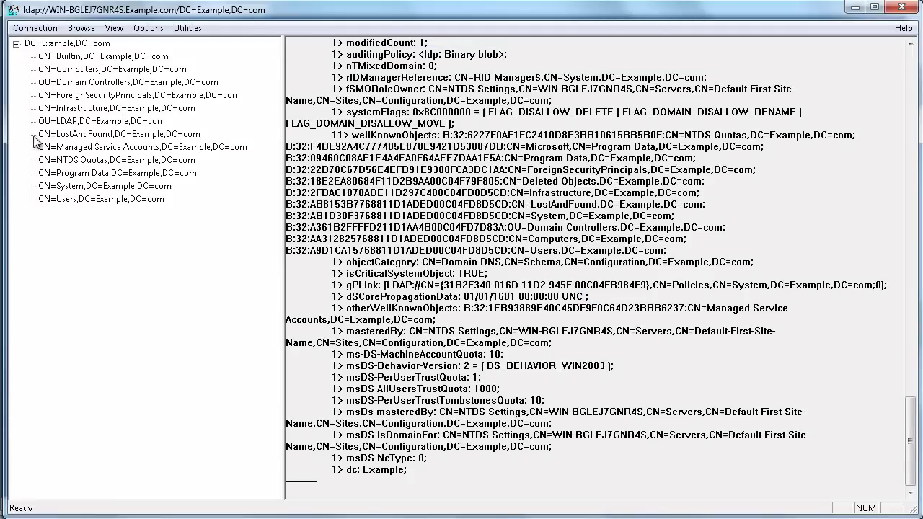
click(85, 122)
double_click(84, 122)
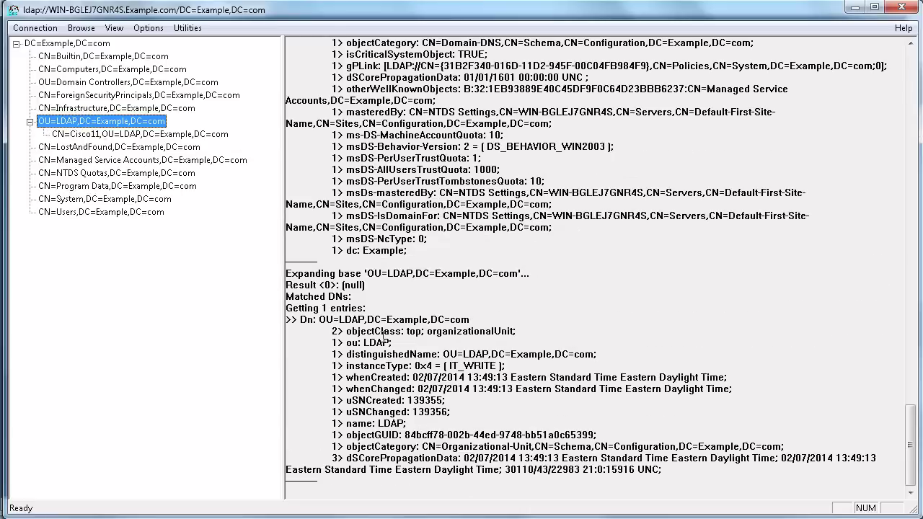
Copy the base DN OU=LDAP,DC=Example,DC=com from the output
drag(369, 273, 520, 273)
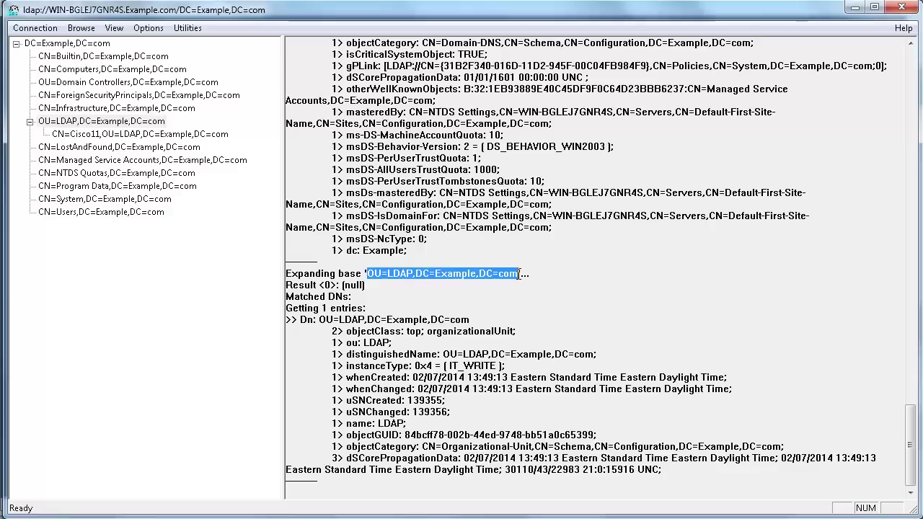
right_click(481, 272)
click(513, 316)
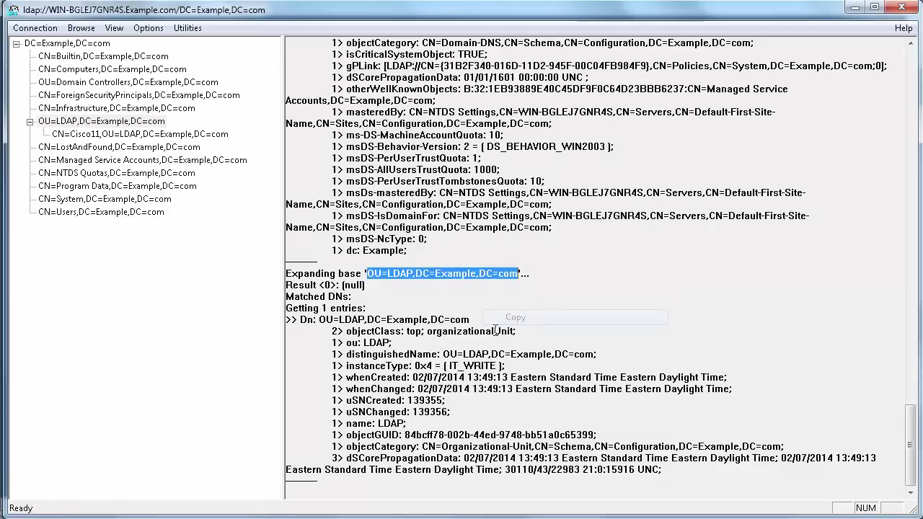
Paste OU=LDAP,DC=Example,DC=com into the controller form's User Base DN field
key(alt+Tab)
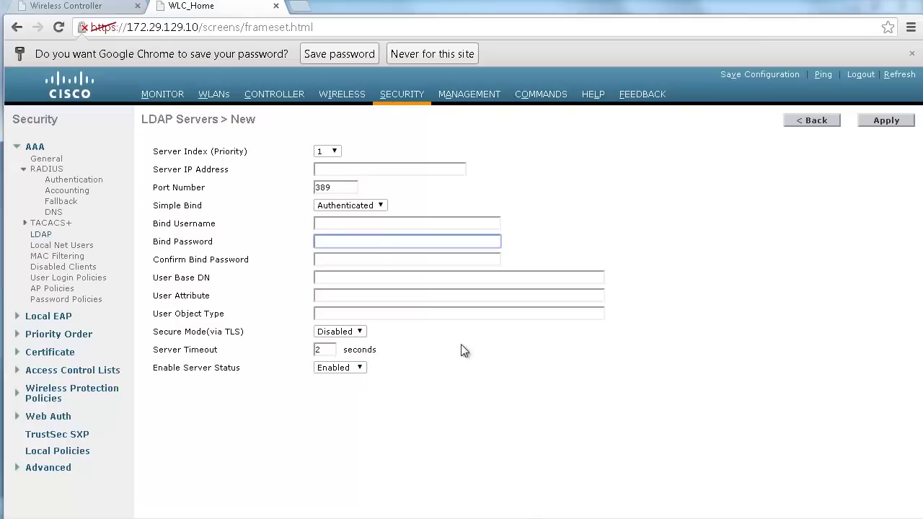
click(349, 278)
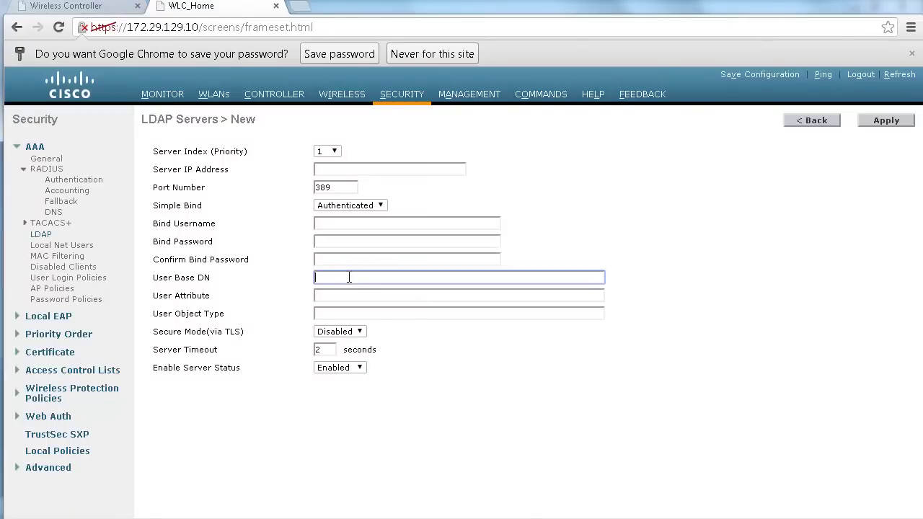
key(ctrl+v)
double_click(318, 277)
click(334, 278)
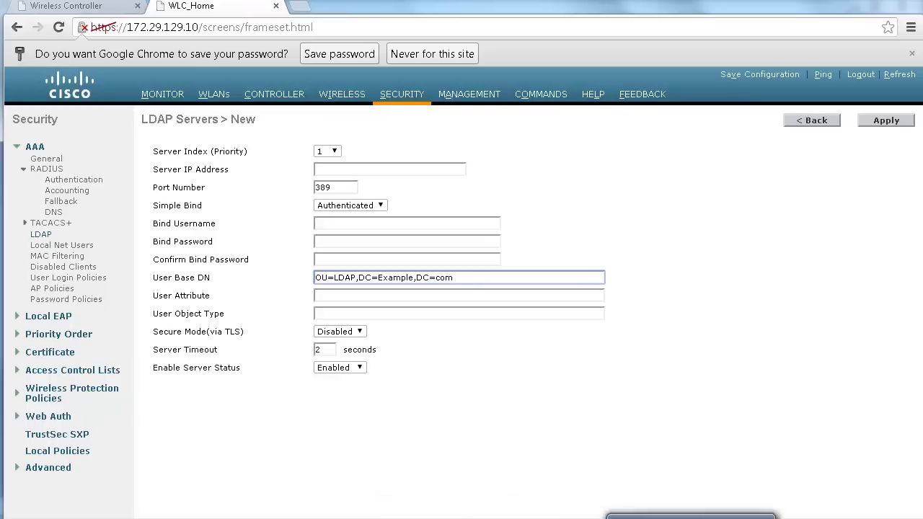
click(435, 508)
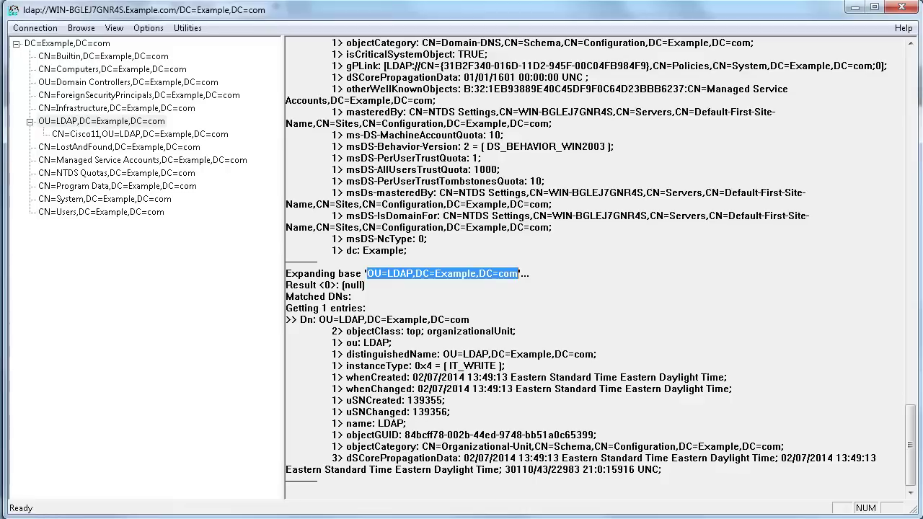
click(63, 212)
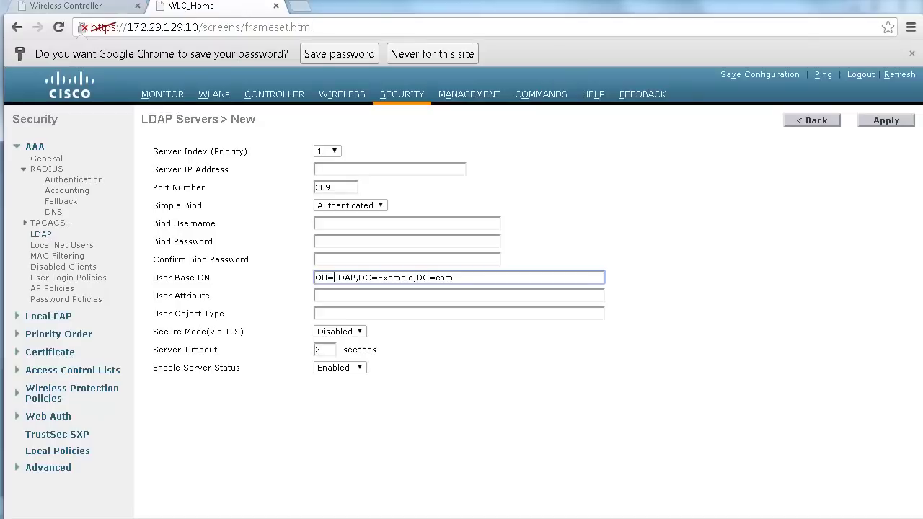
Enter sAMAccountName as User Attribute and Person as User Object Type
click(376, 299)
key(ctrl+v)
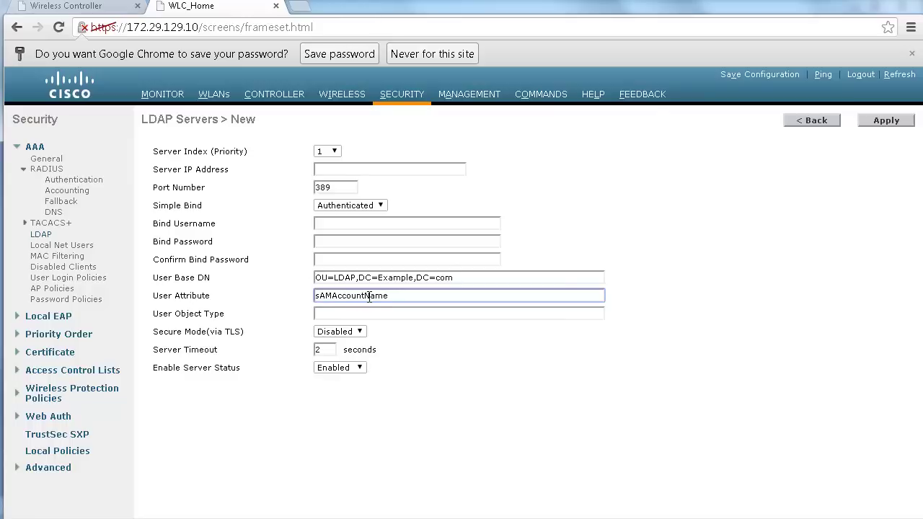
click(376, 316)
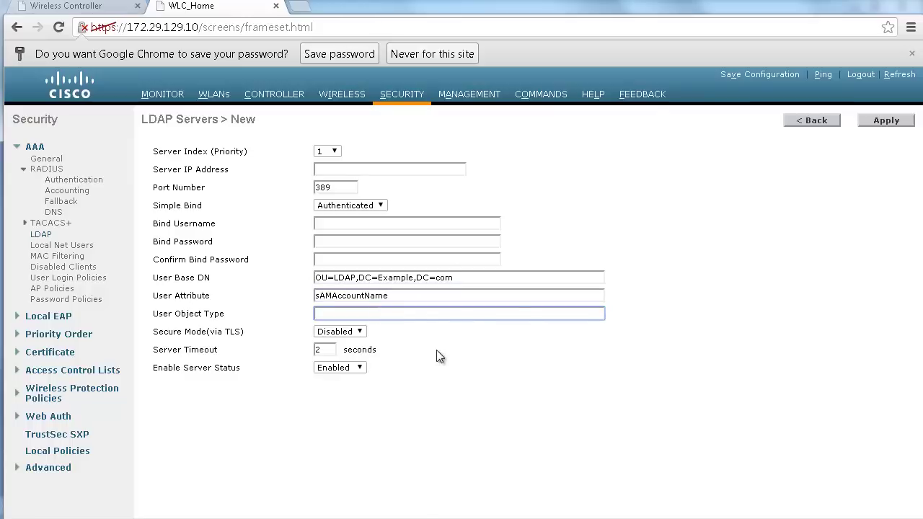
text(Person)
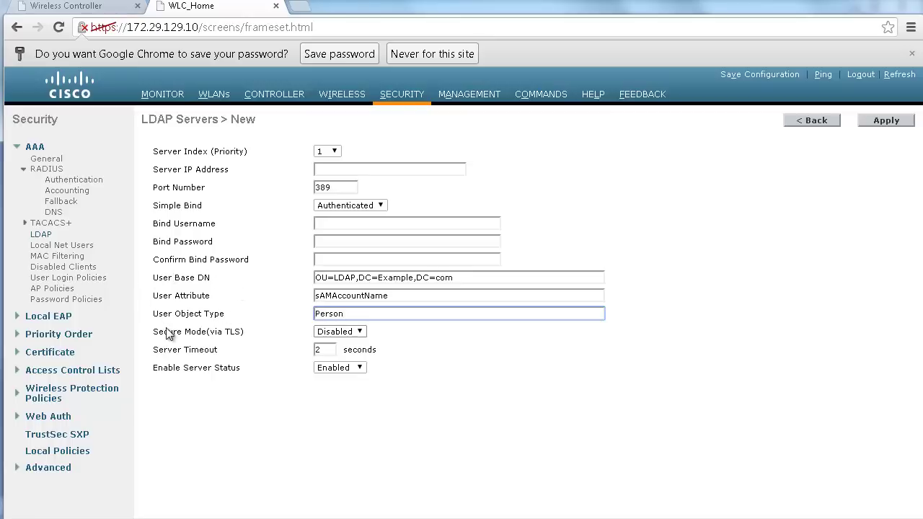
click(328, 224)
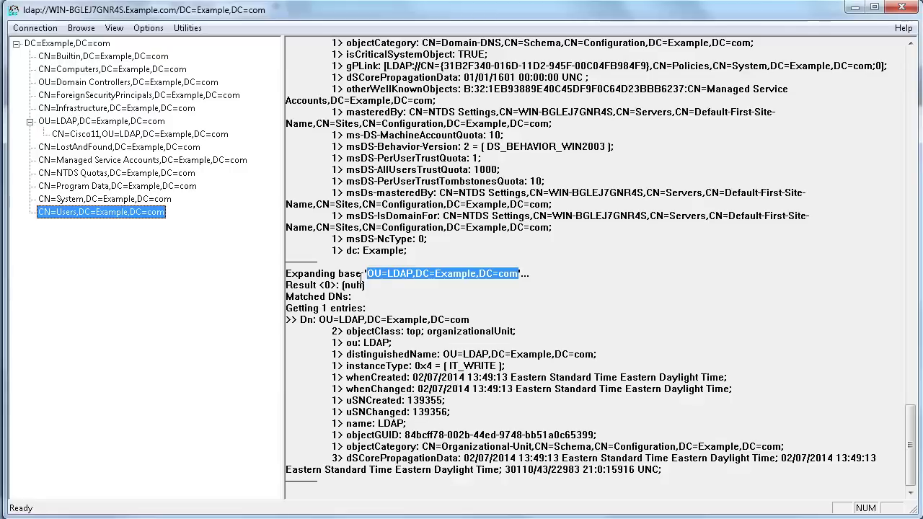
Fill Bind Username with the test user's name copied from its DN, removing the CN= prefix
click(368, 277)
drag(367, 277, 533, 277)
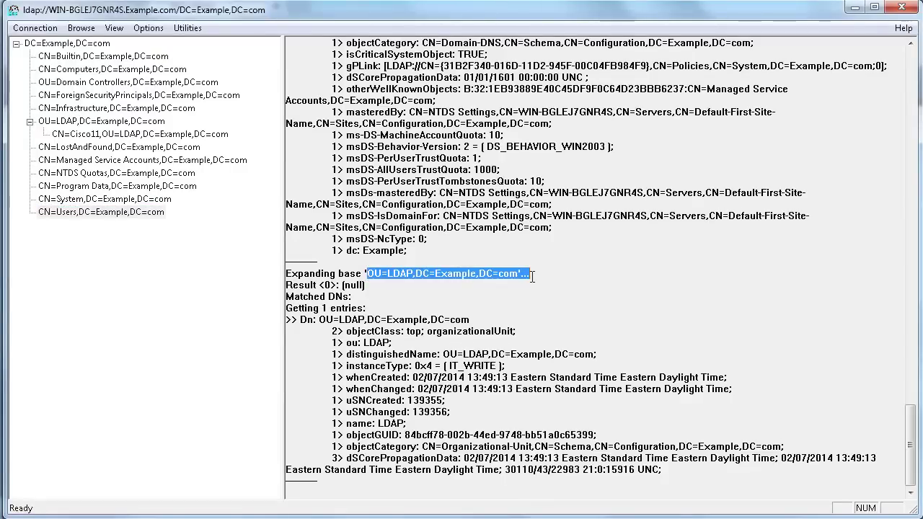
click(134, 137)
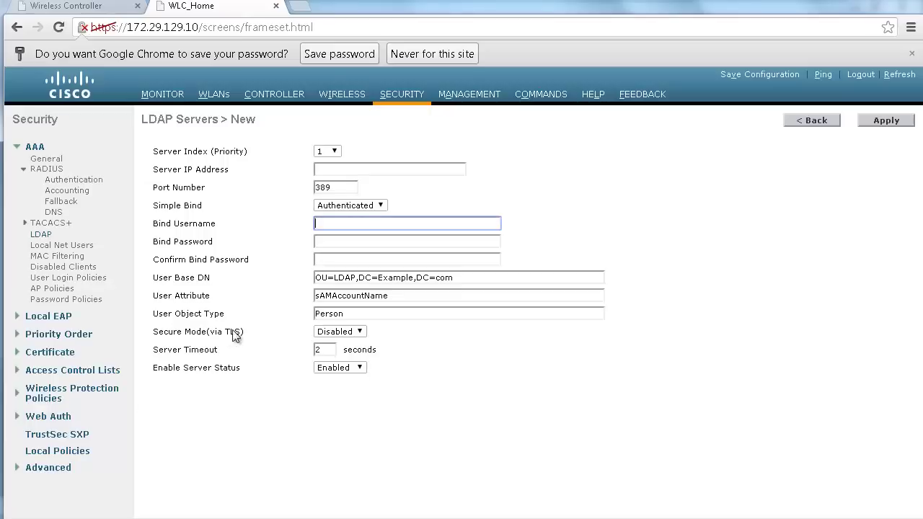
drag(489, 283, 291, 281)
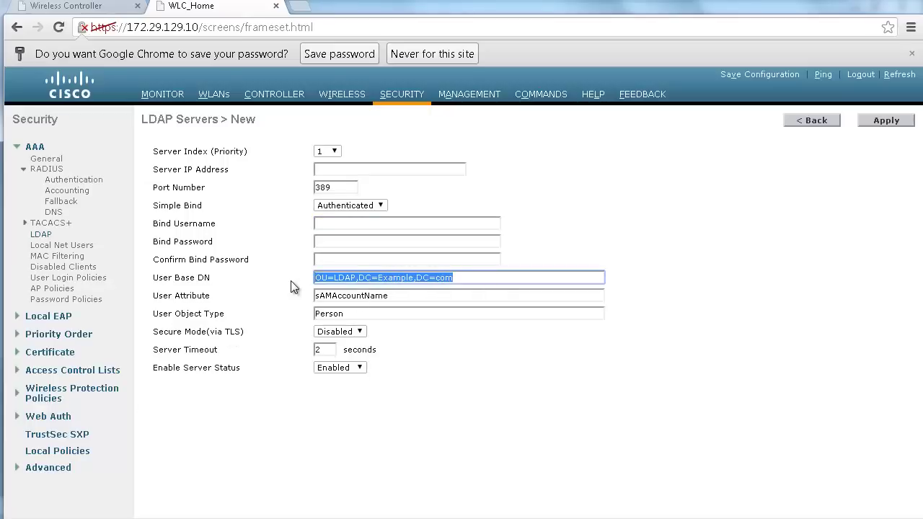
click(347, 225)
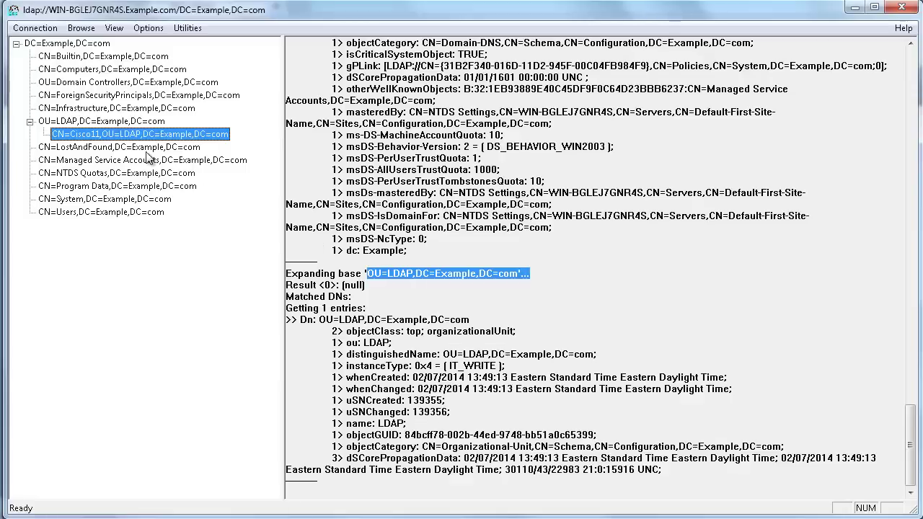
drag(320, 135, 376, 135)
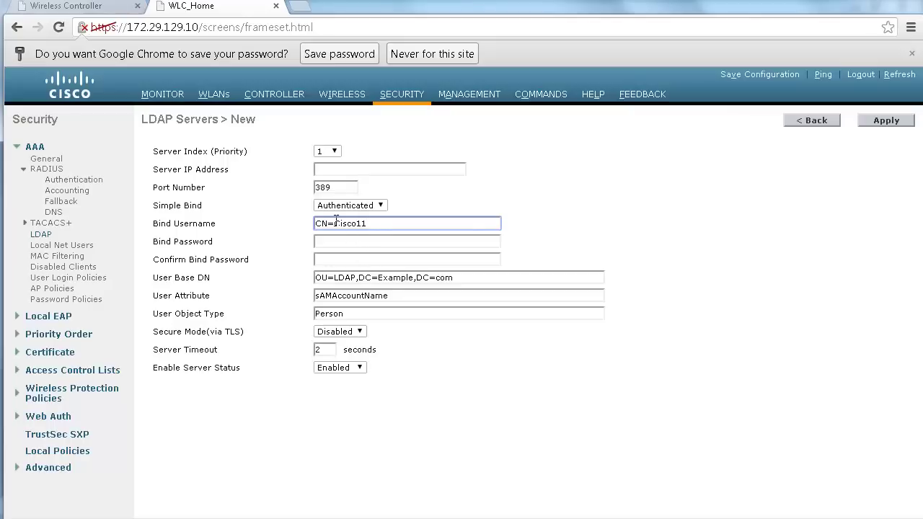
drag(334, 223, 315, 225)
key(BackSpace)
drag(461, 281, 315, 277)
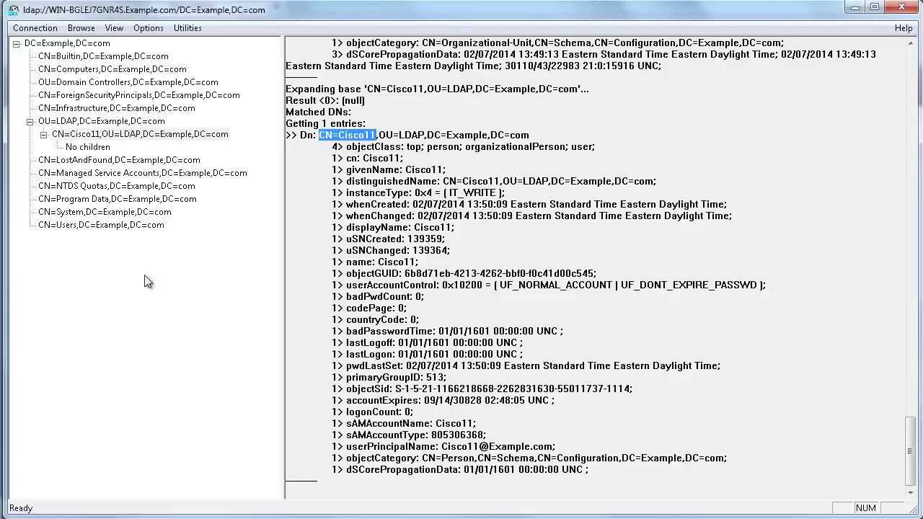
Expand CN=Users in LDP, show the administrator account's entry, and select its full DN
click(76, 228)
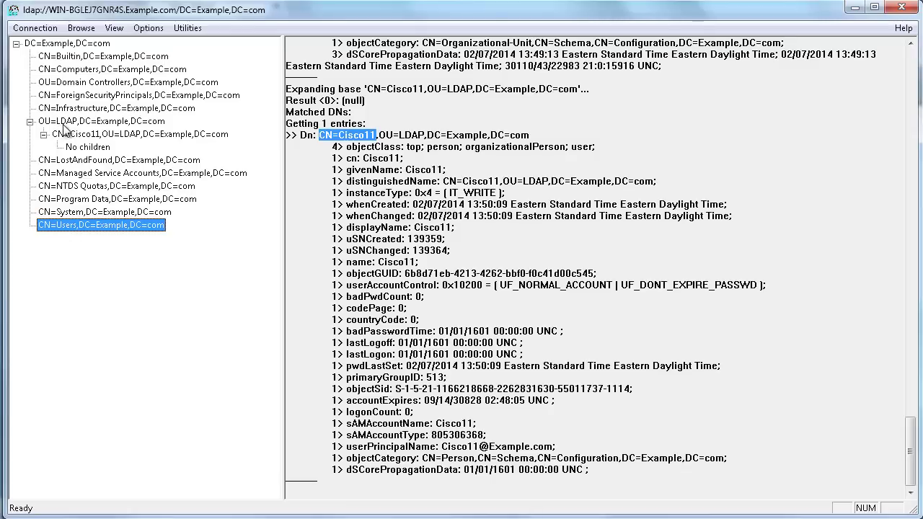
double_click(98, 224)
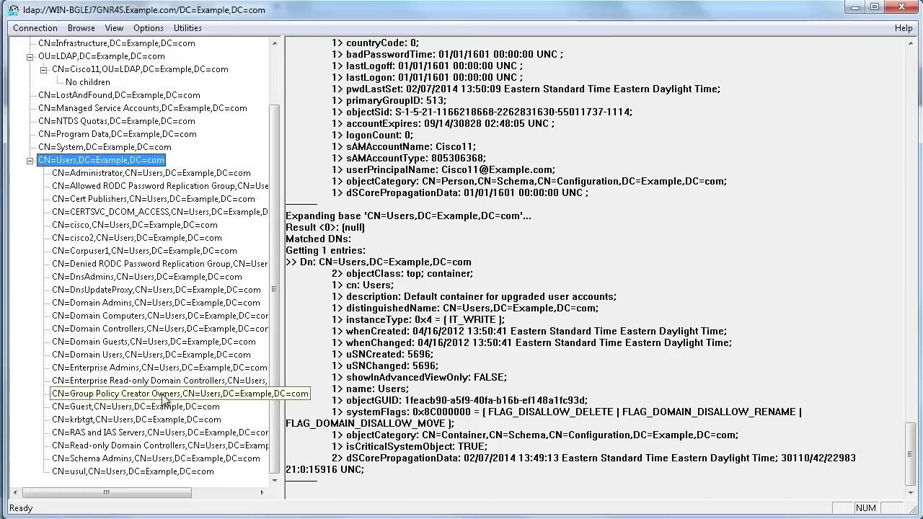
click(111, 471)
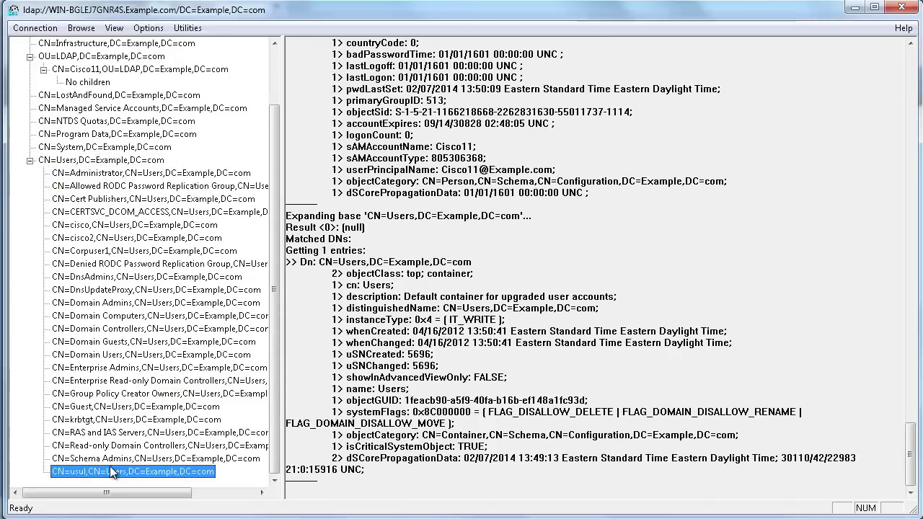
double_click(112, 471)
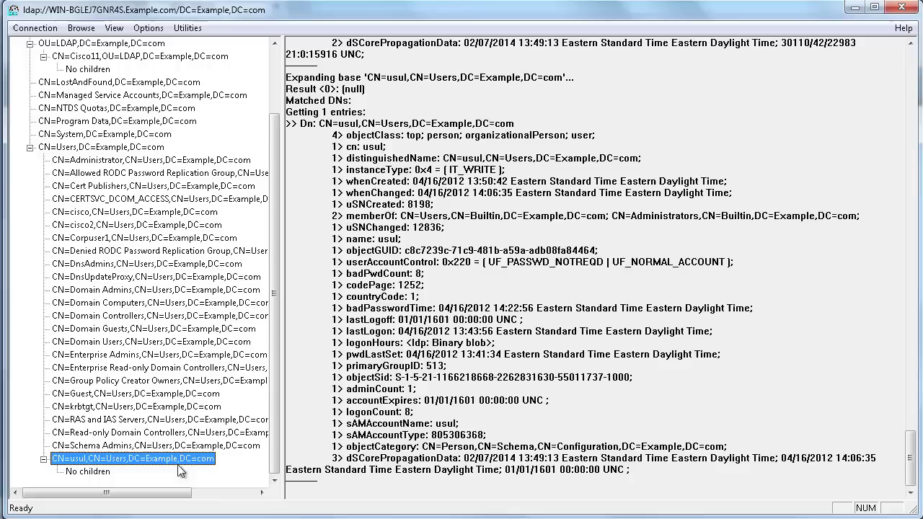
drag(368, 76, 563, 75)
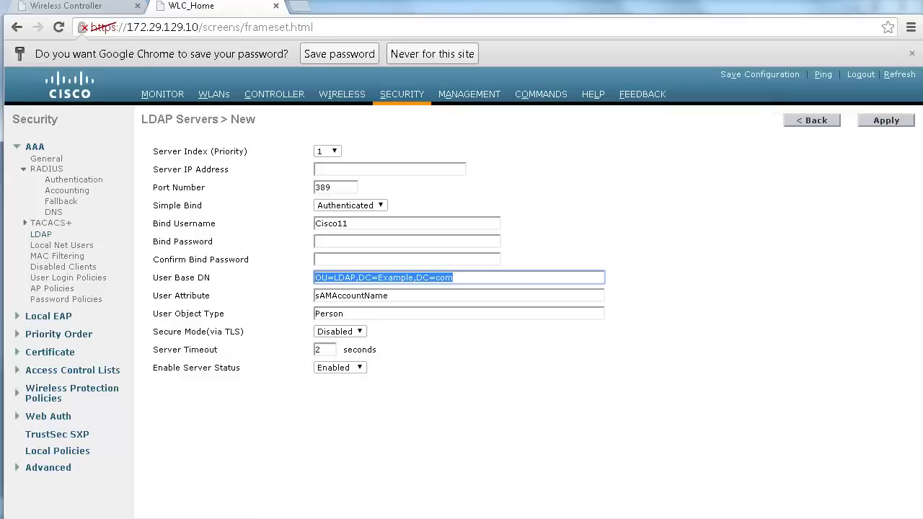
Replace Bind Username with the administrator's CN=Users DN and enter the bind password in both fields
drag(378, 225, 315, 224)
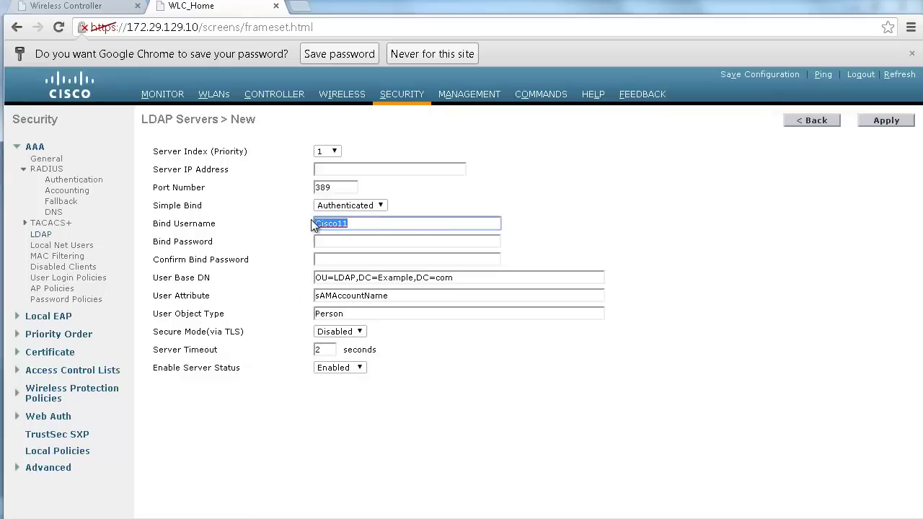
key(ctrl+v)
click(343, 241)
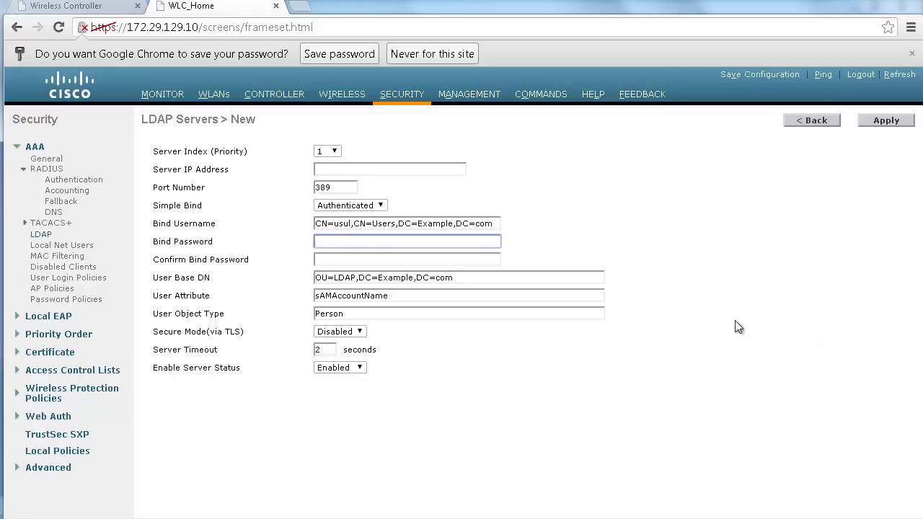
text(************)
key(Tab)
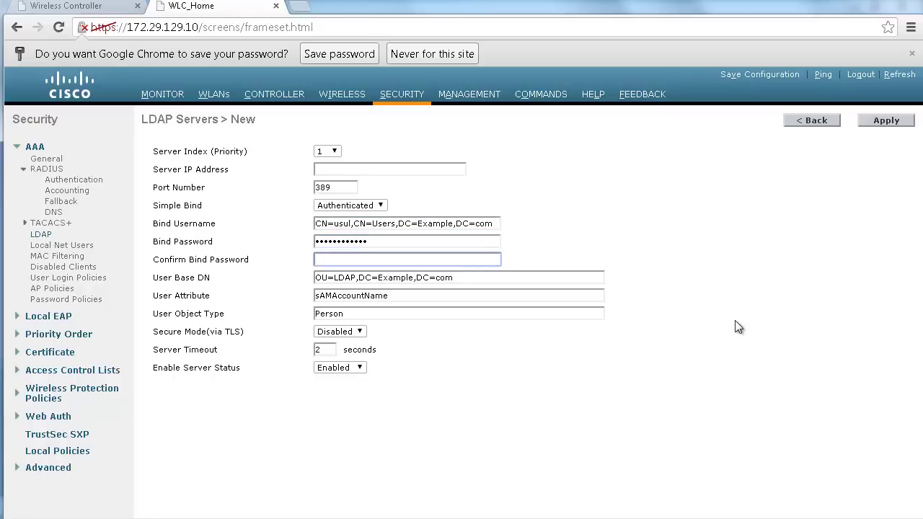
text(************)
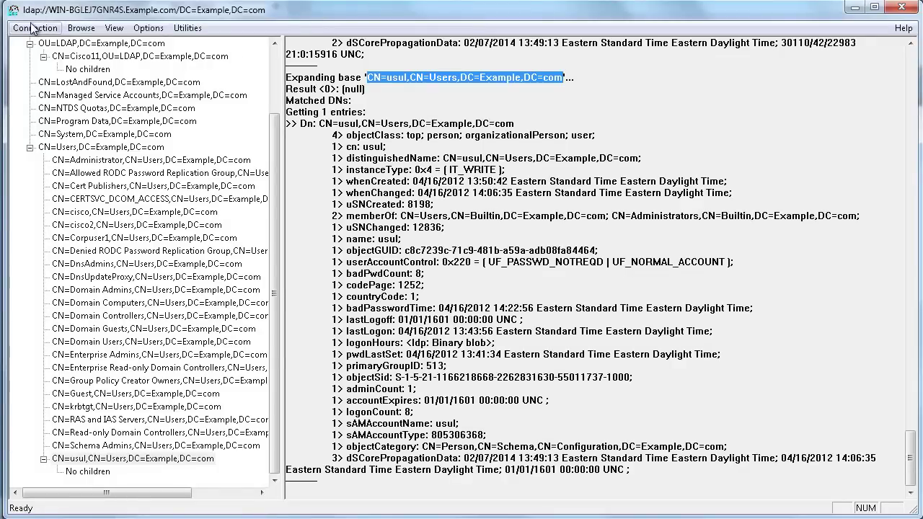
Glance at LDP's Connection menu without choosing anything, then return to the controller's Server IP Address field
click(32, 28)
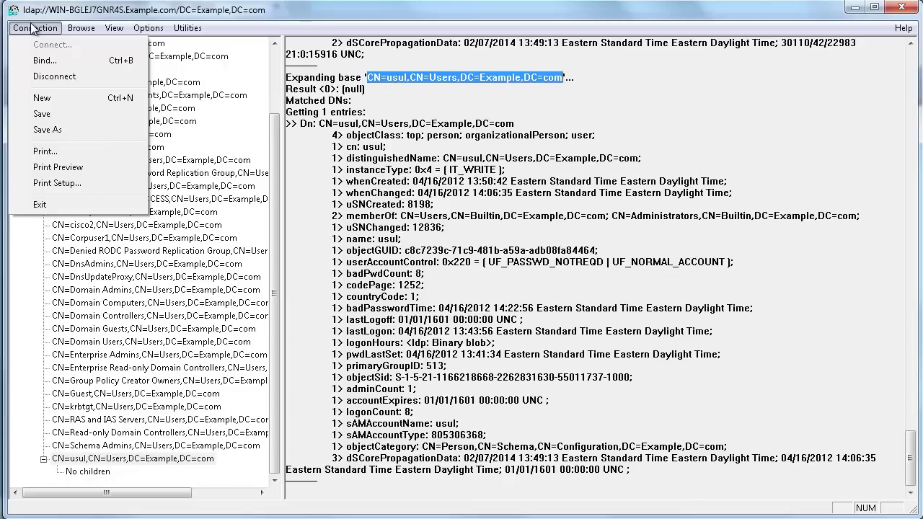
click(32, 28)
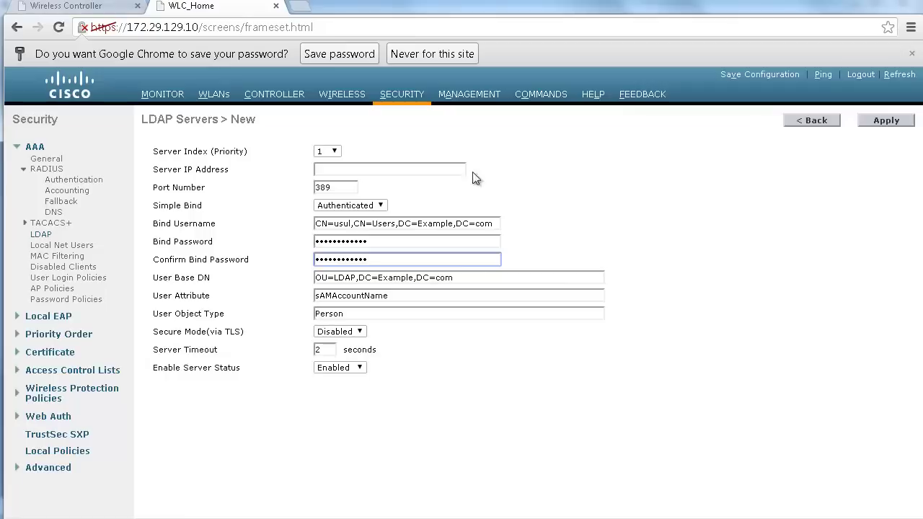
click(459, 169)
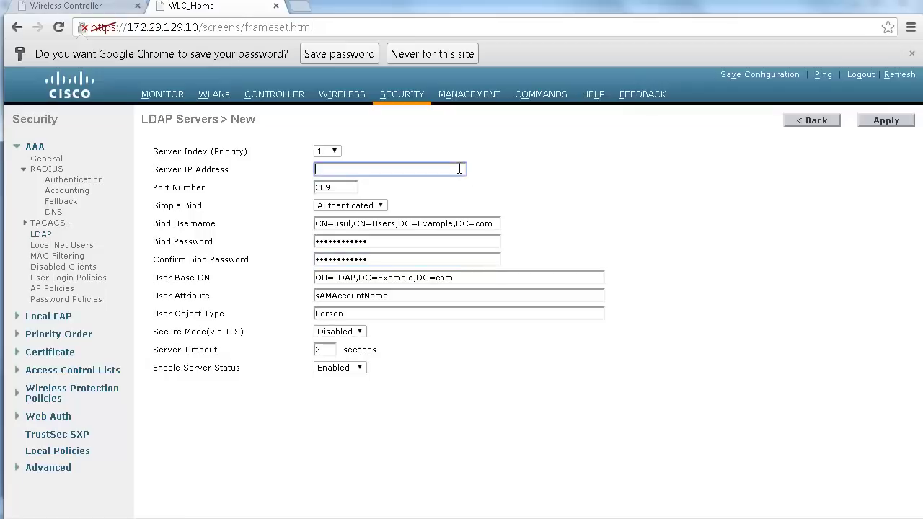
Set Server IP Address 172.31.255.155 with Secure Mode Disabled, apply, and accept the warning
text(172.31.255.155)
click(356, 334)
click(338, 342)
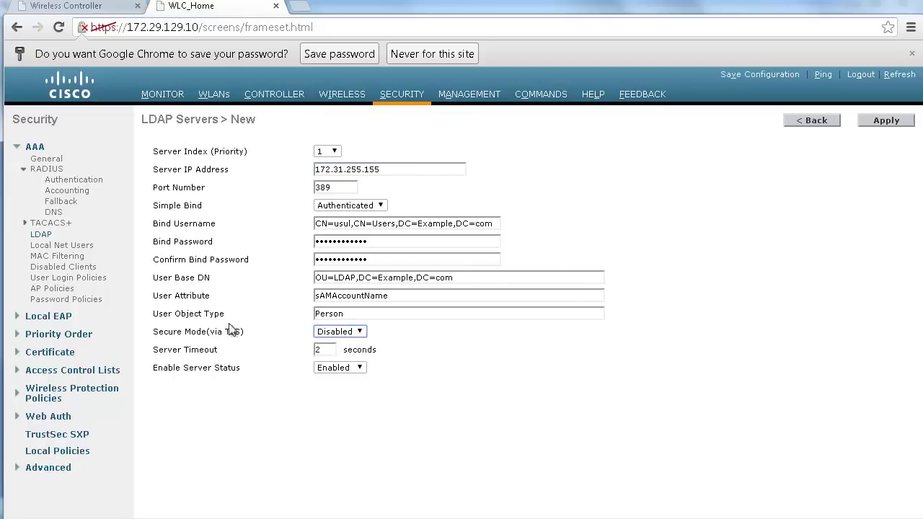
click(888, 122)
click(493, 128)
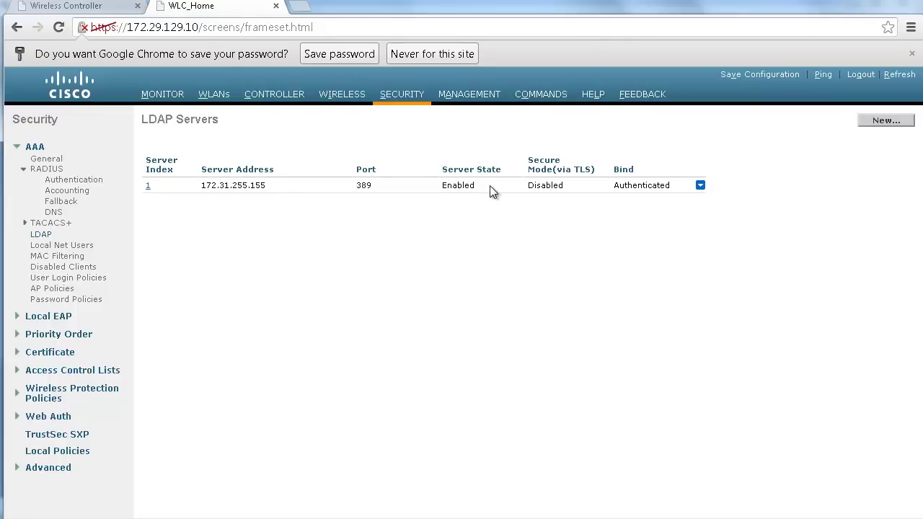